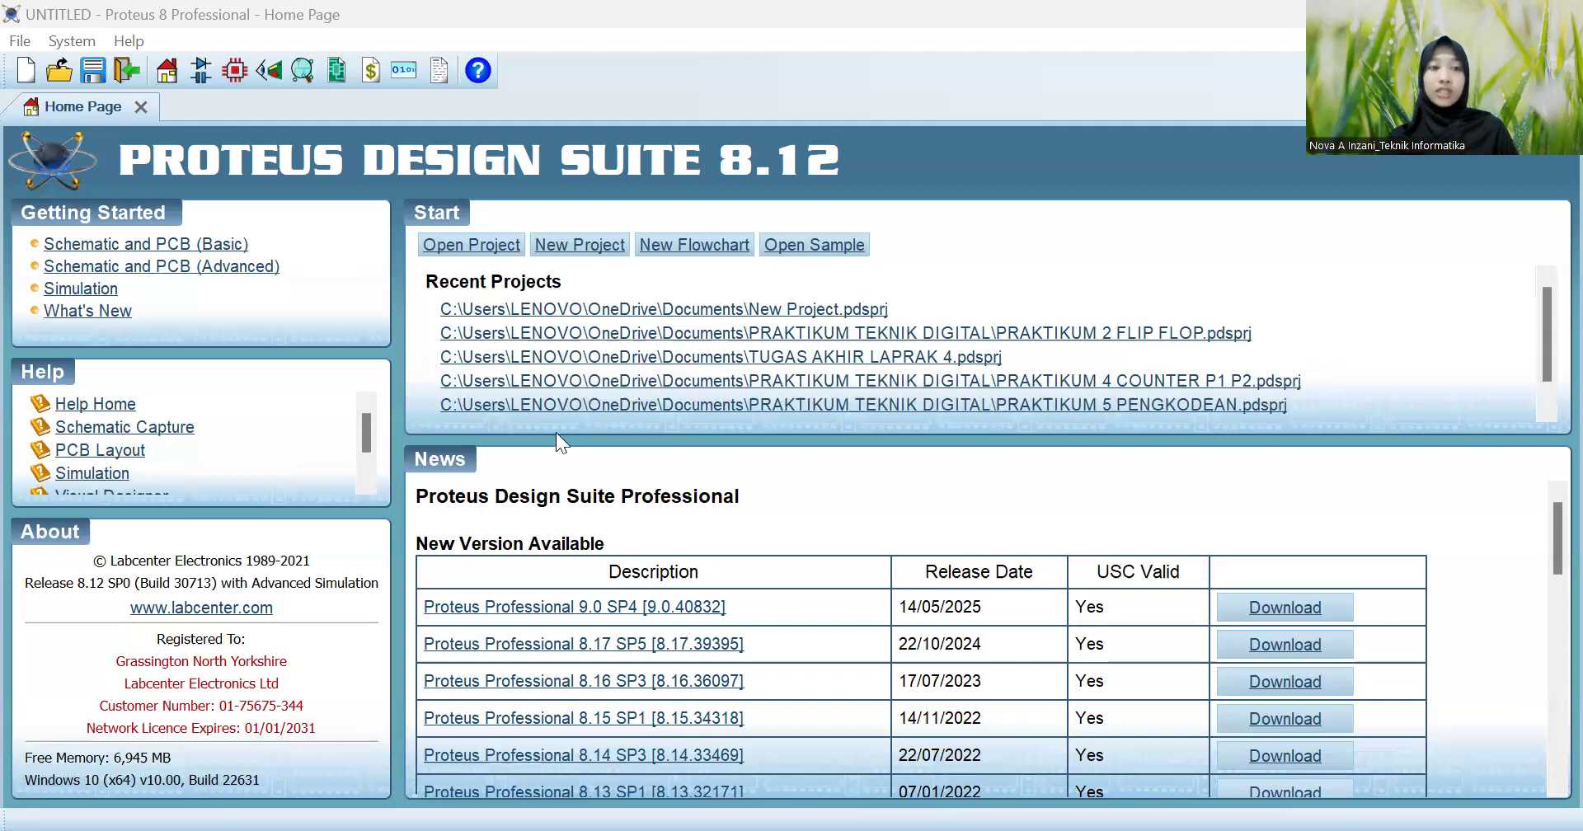
Create a new project named New Project.pdsprj in the Documents folder with the default wizard settings, replacing the existing project.
{"action": "left_click", "coordinate": [544, 243]}
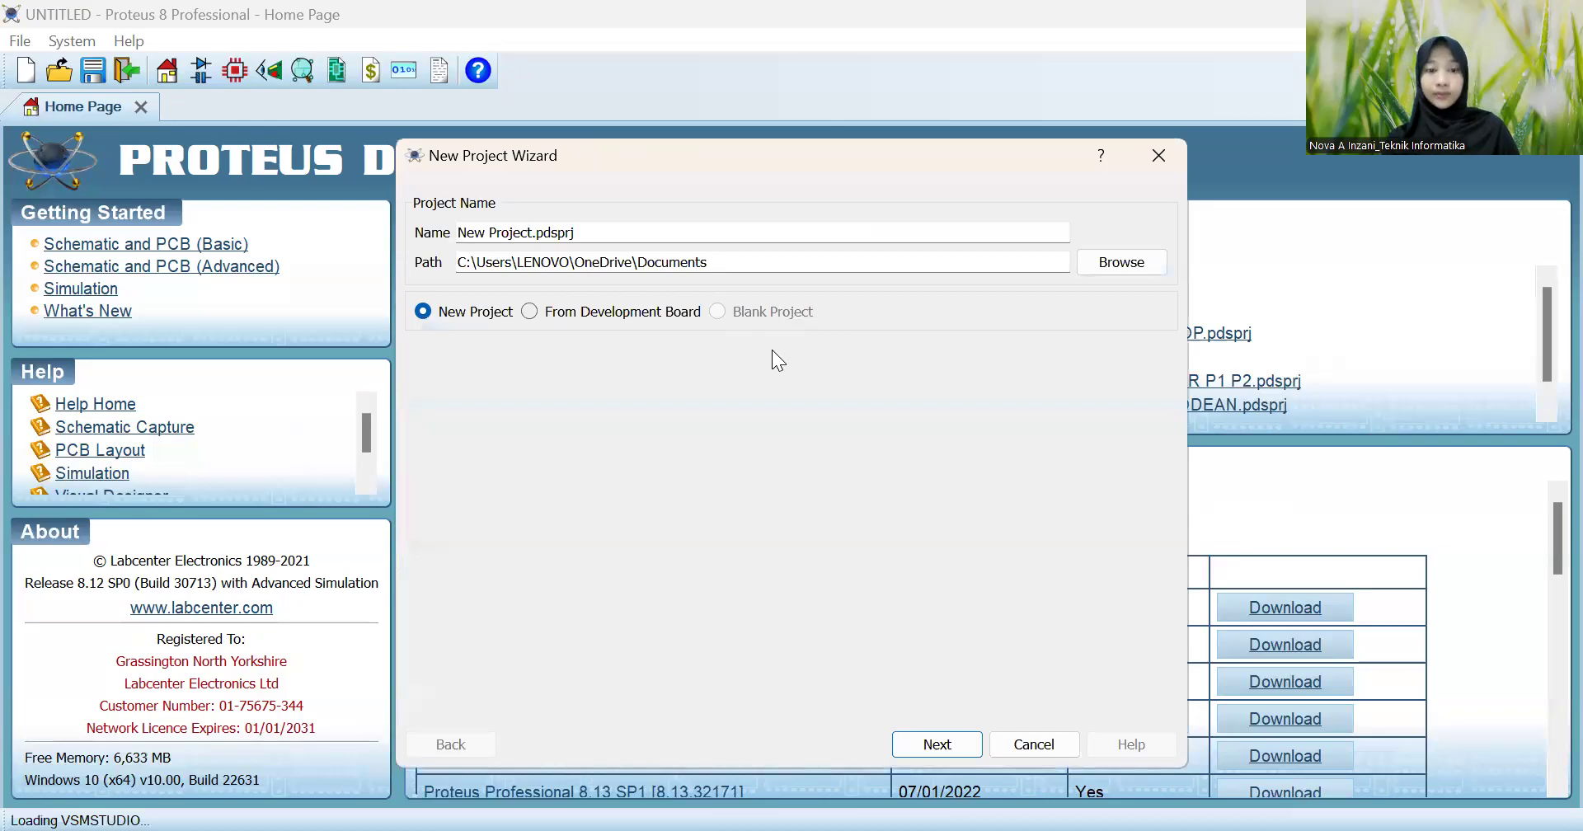
{"action": "key", "text": "Return"}
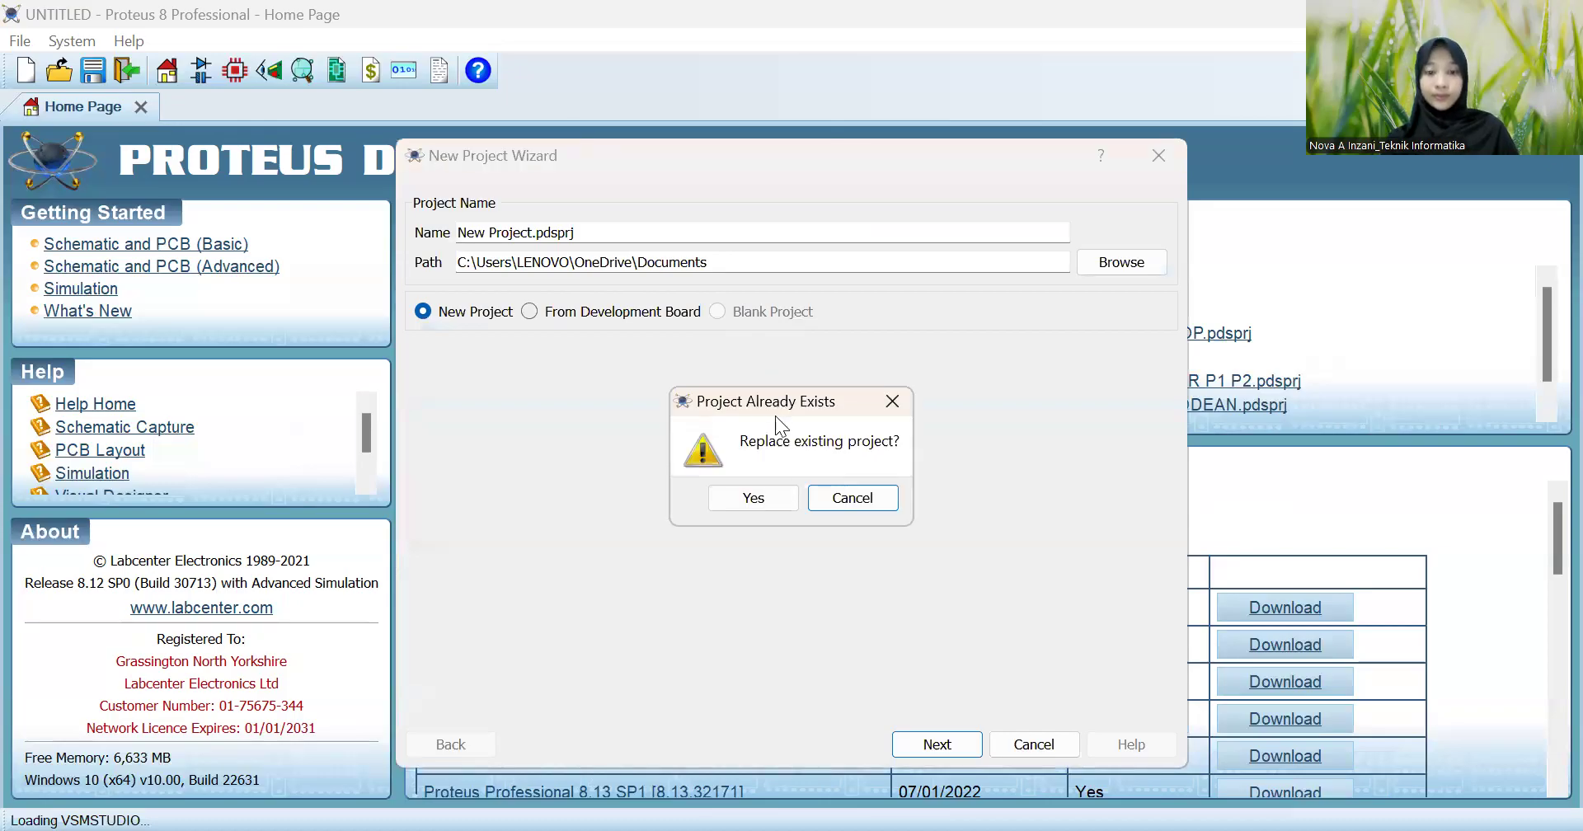
{"action": "left_click", "coordinate": [764, 507]}
{"action": "key", "text": "Return"}
{"action": "key", "text": "Return"}
{"action": "key", "text": "Return"}
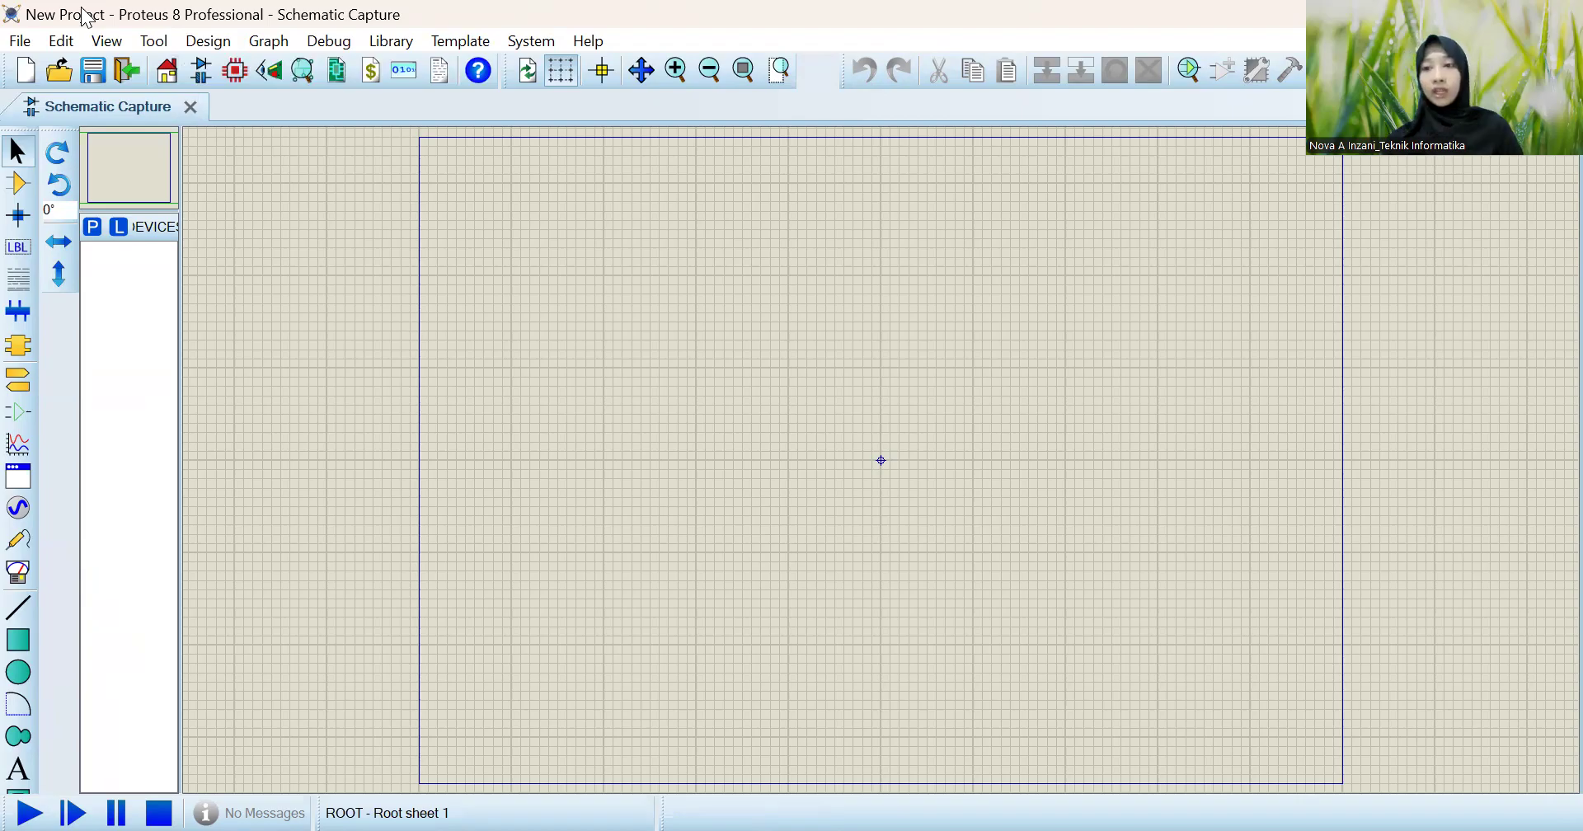
Find the LOGICTOGGLE part with the keywords "logic toggle" and add it to the project's devices.
{"action": "left_click", "coordinate": [93, 227]}
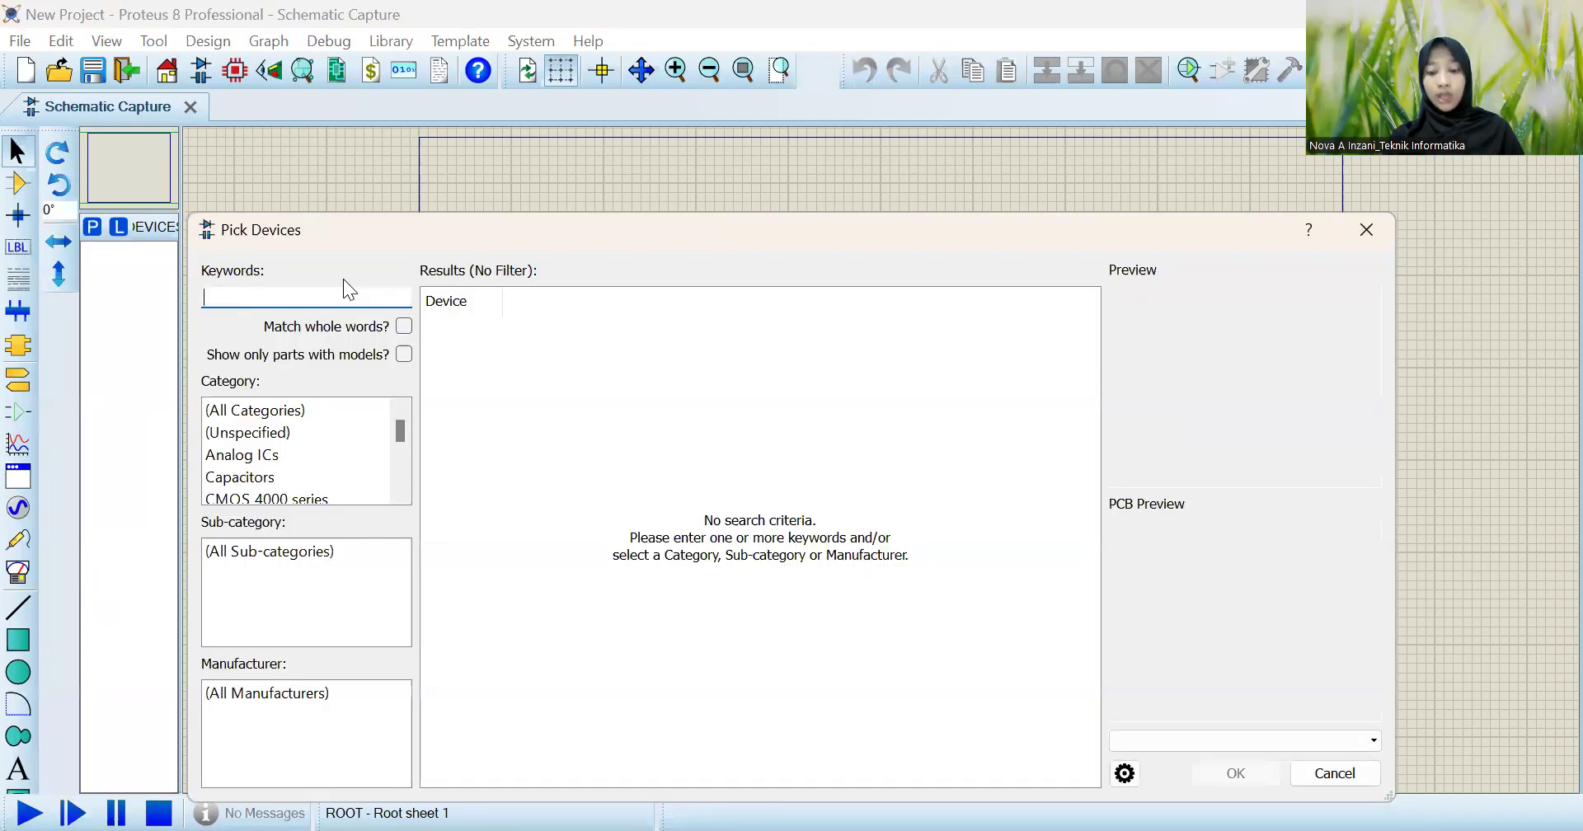
{"action": "type", "text": "logi"}
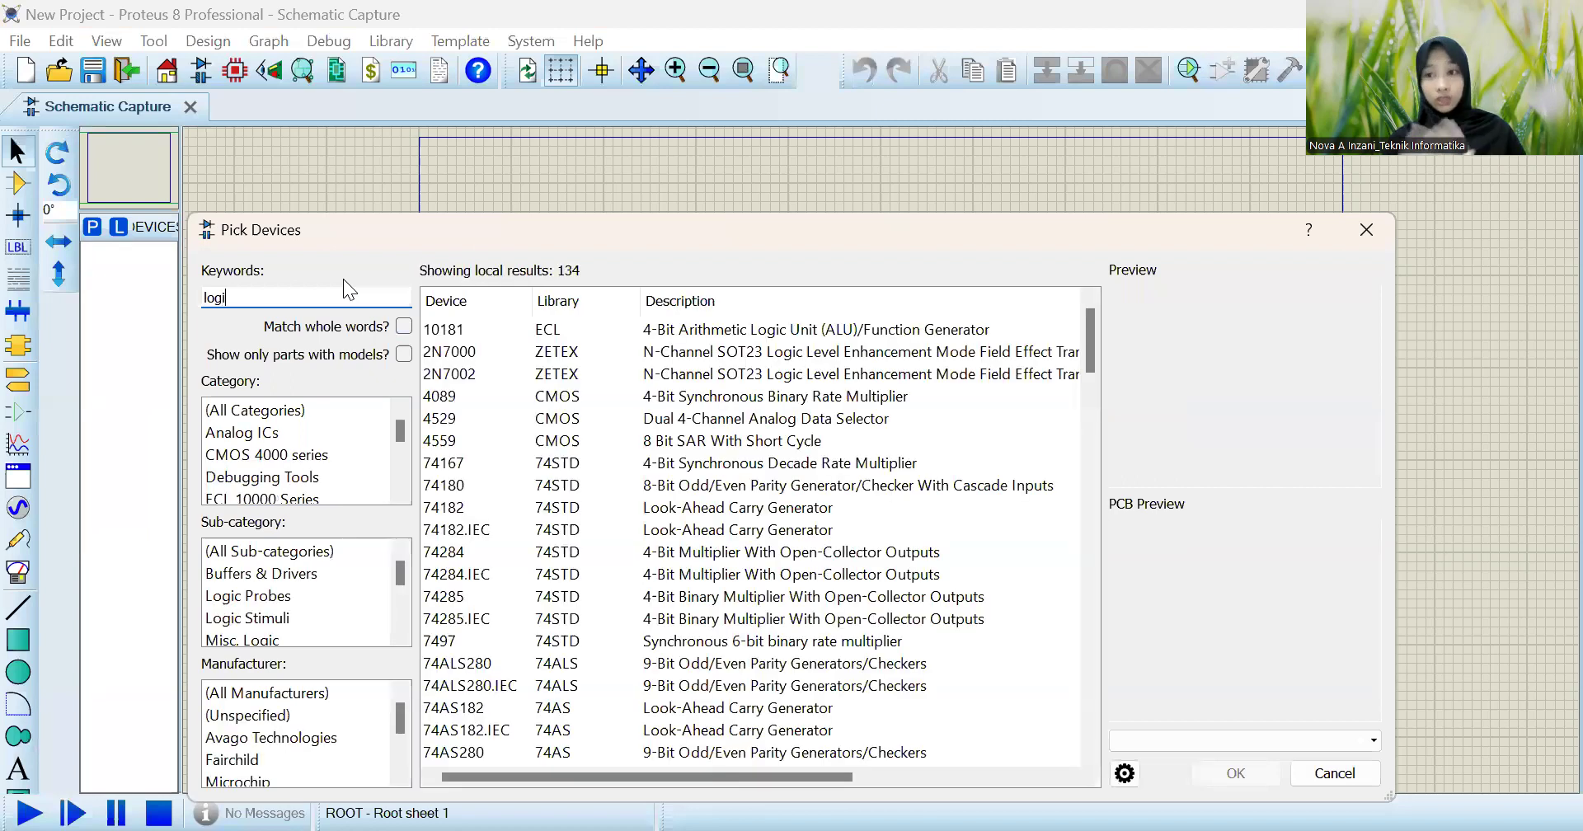
{"action": "type", "text": "c"}
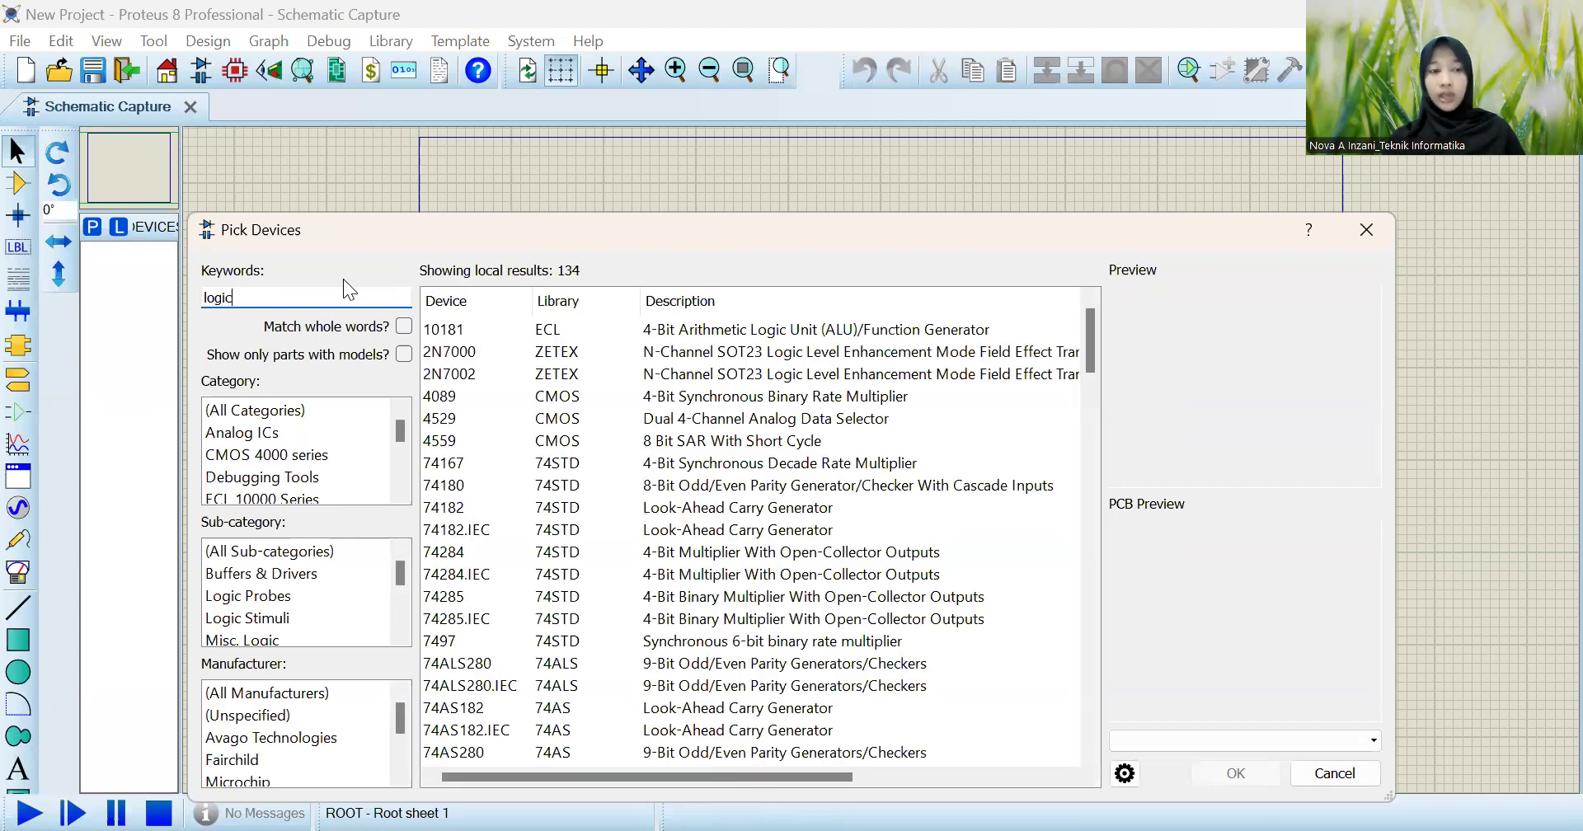
{"action": "type", "text": " t"}
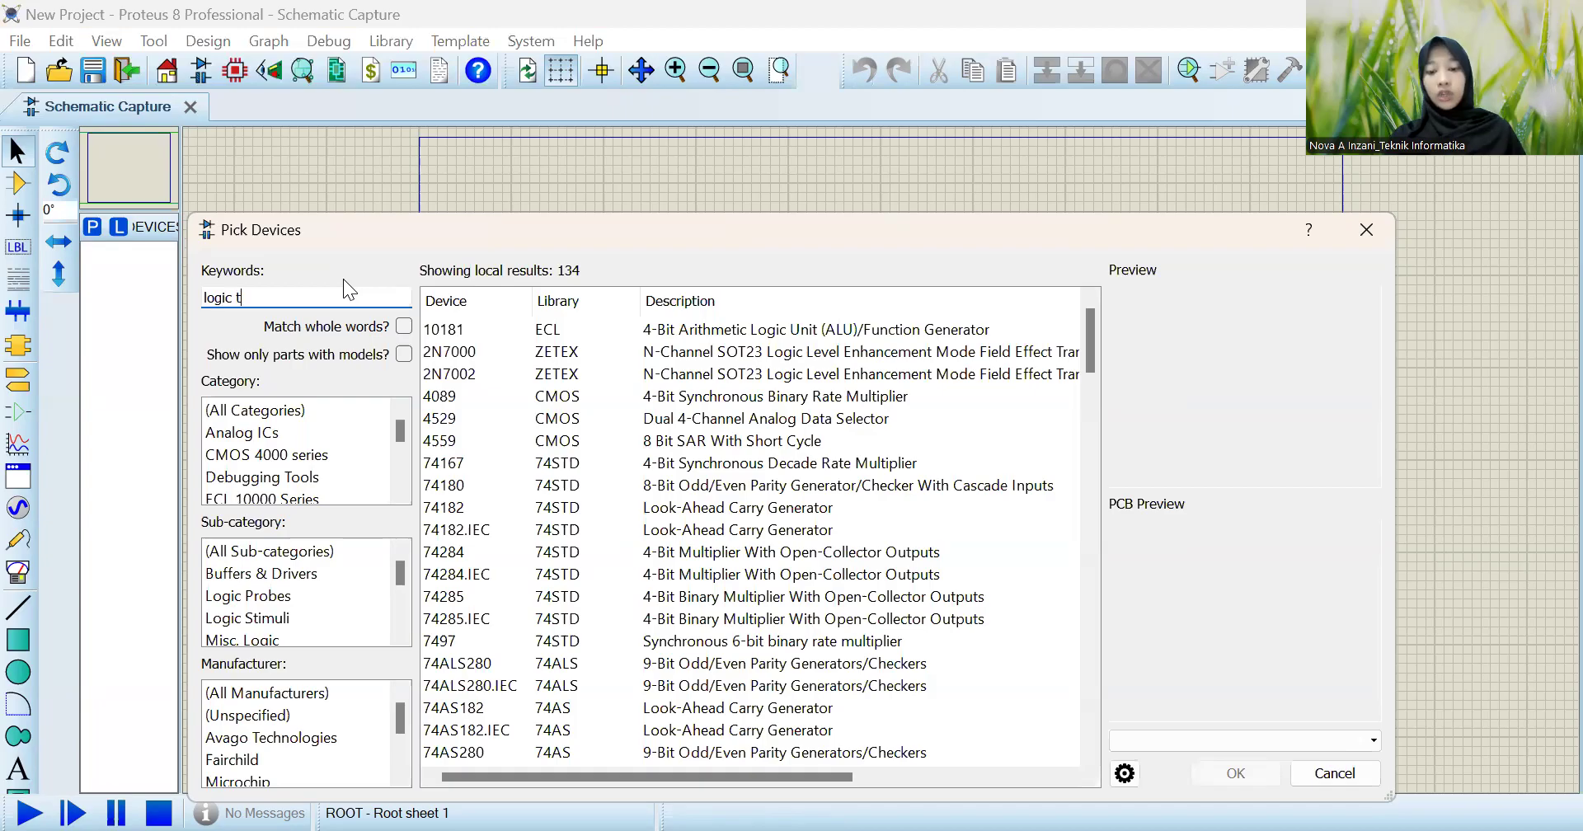
{"action": "type", "text": "oggle"}
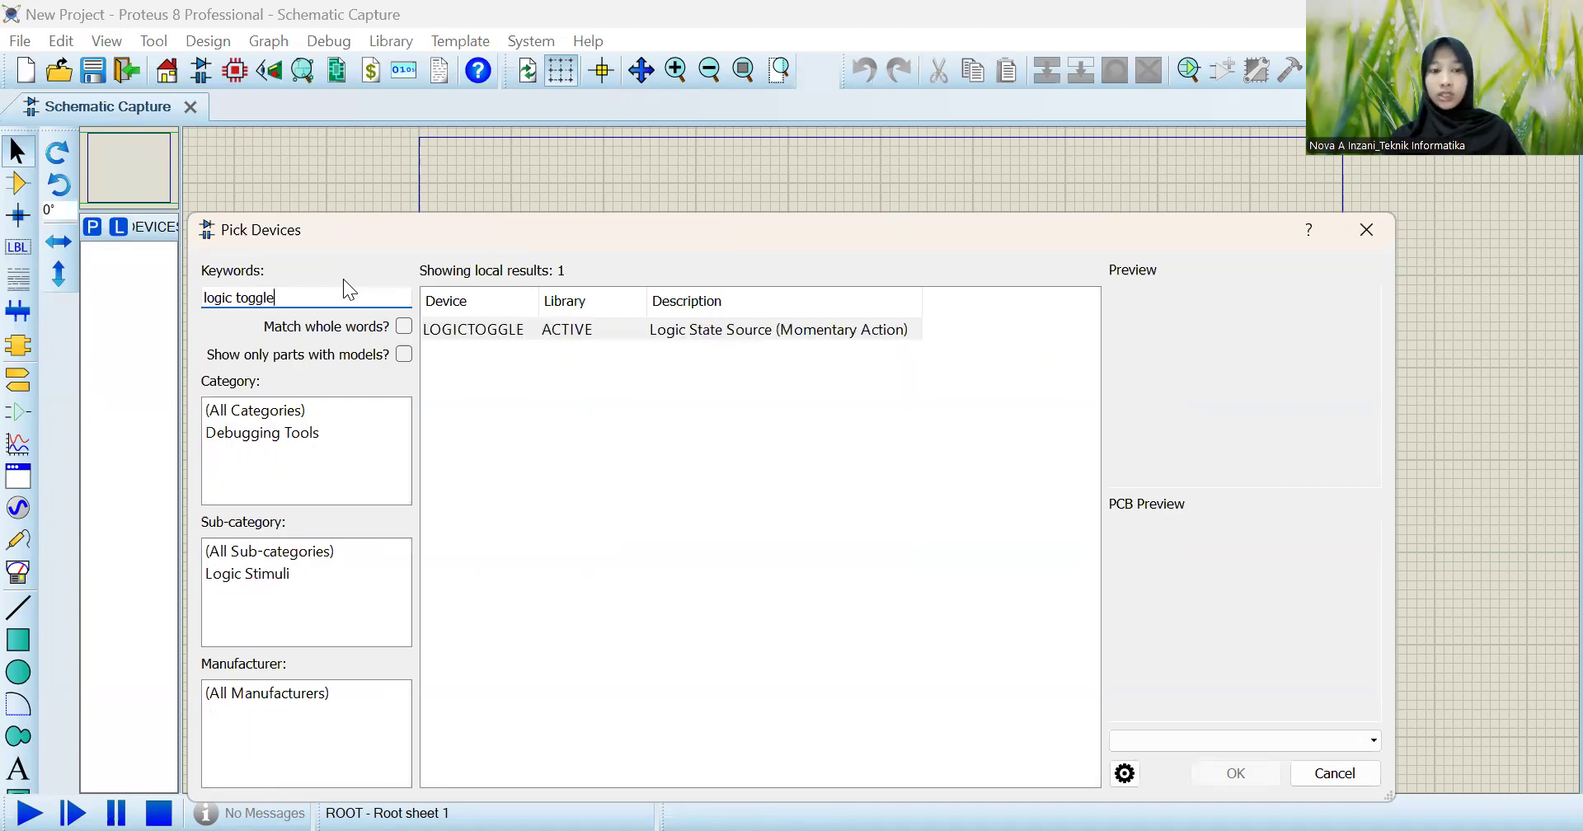
{"action": "key", "text": "Return"}
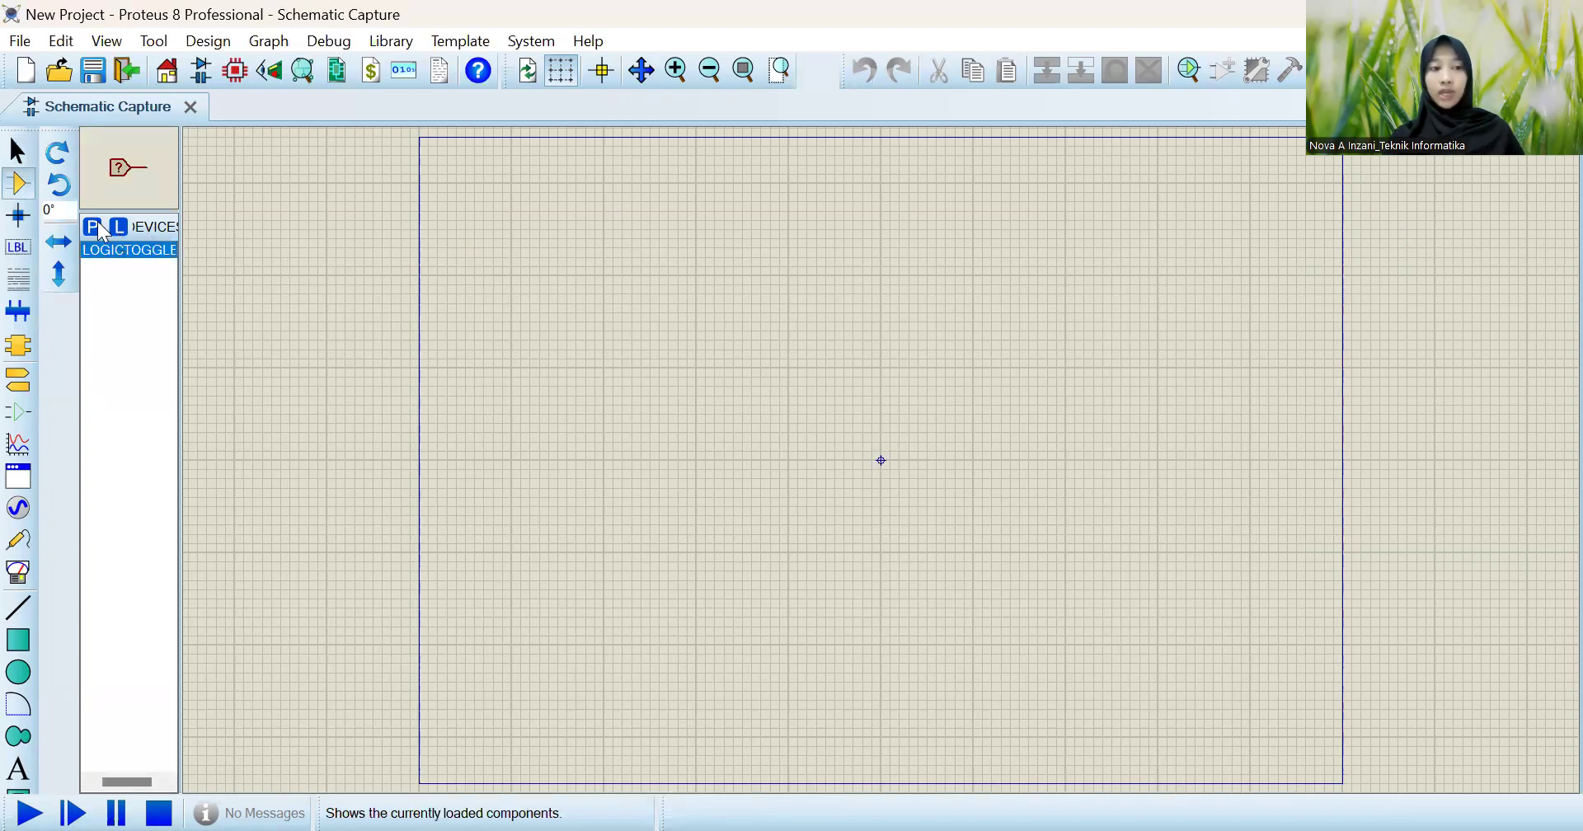
Find the 4027 dual JK flip-flop in the CMOS library and add it to the project's devices.
{"action": "left_click", "coordinate": [93, 229]}
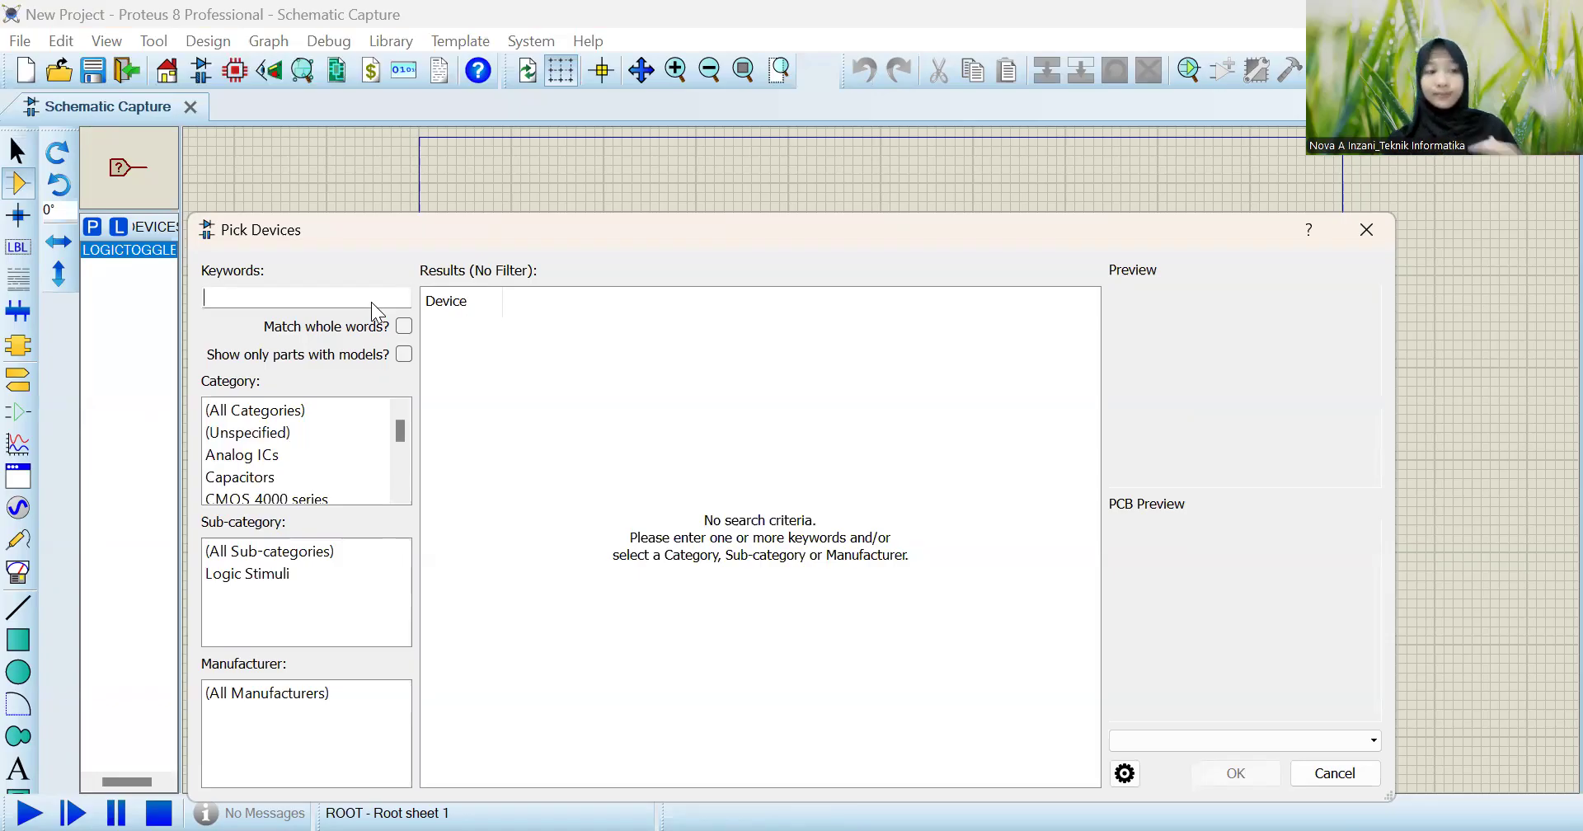
{"action": "type", "text": "4"}
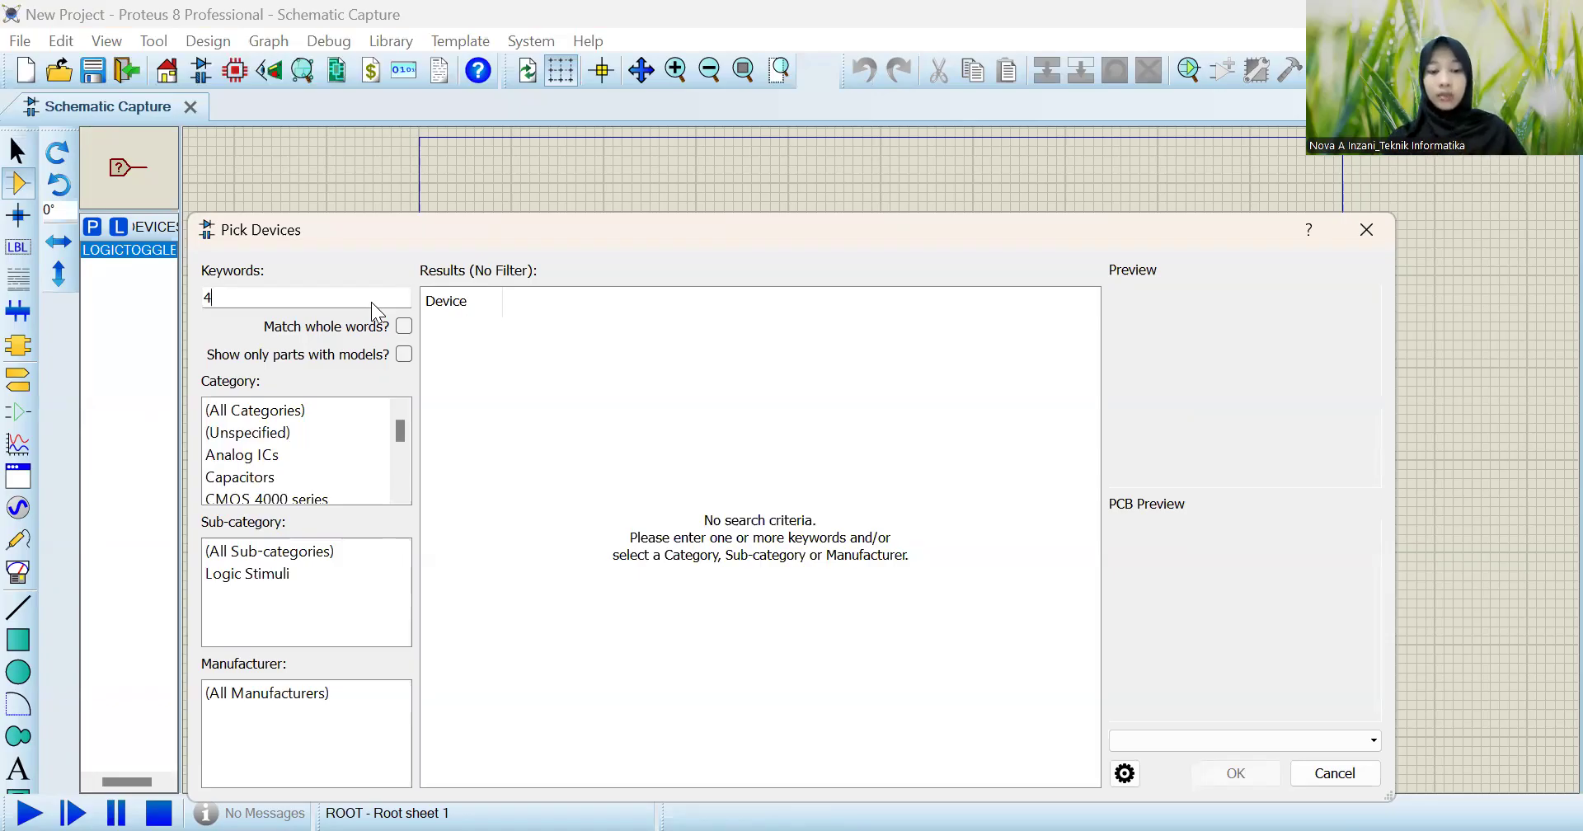
{"action": "type", "text": "027"}
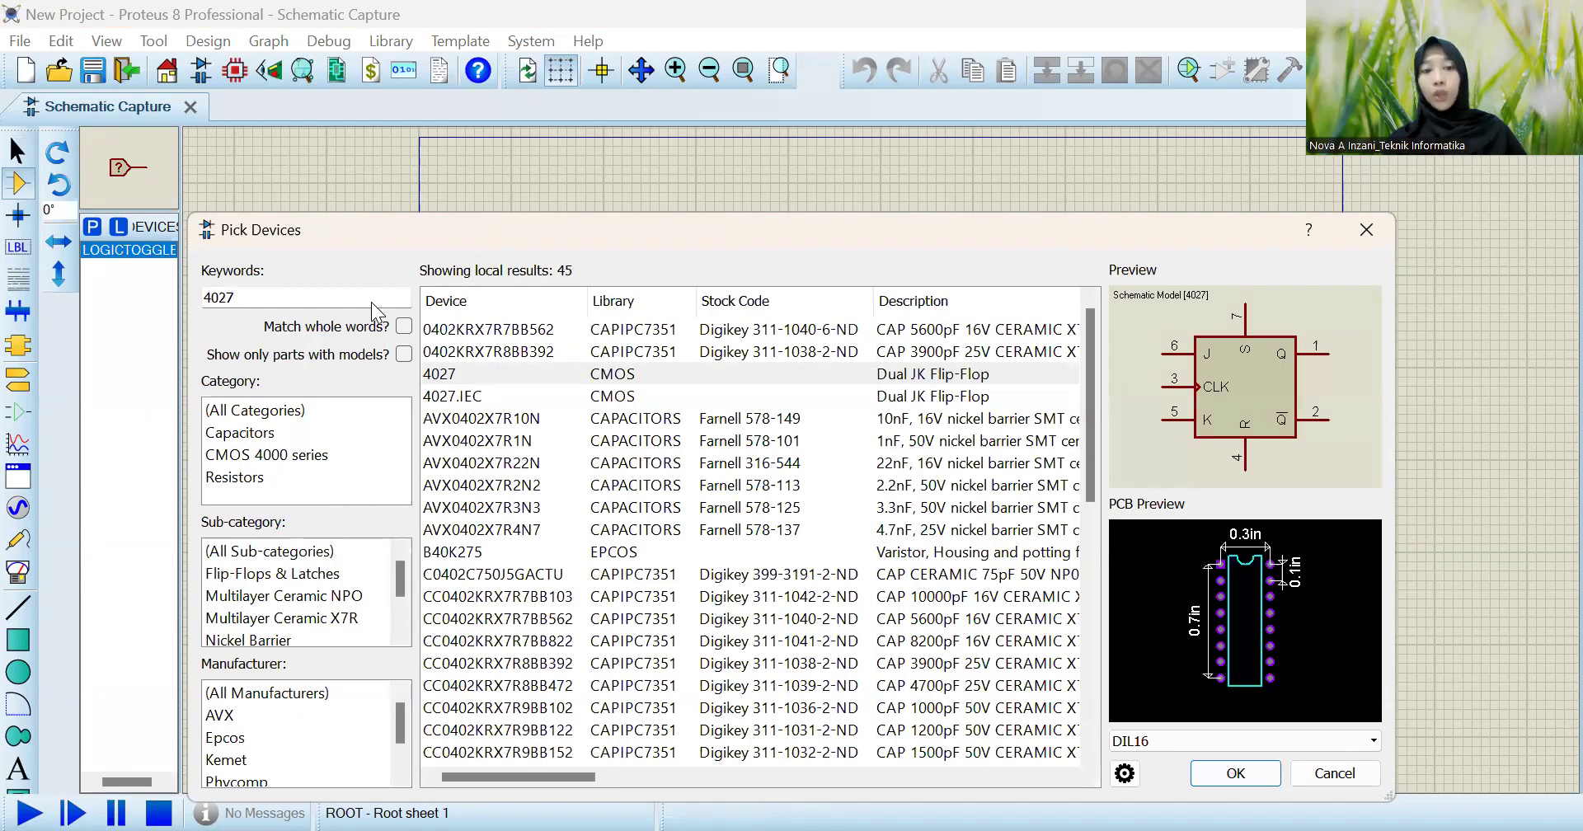
{"action": "key", "text": "Return"}
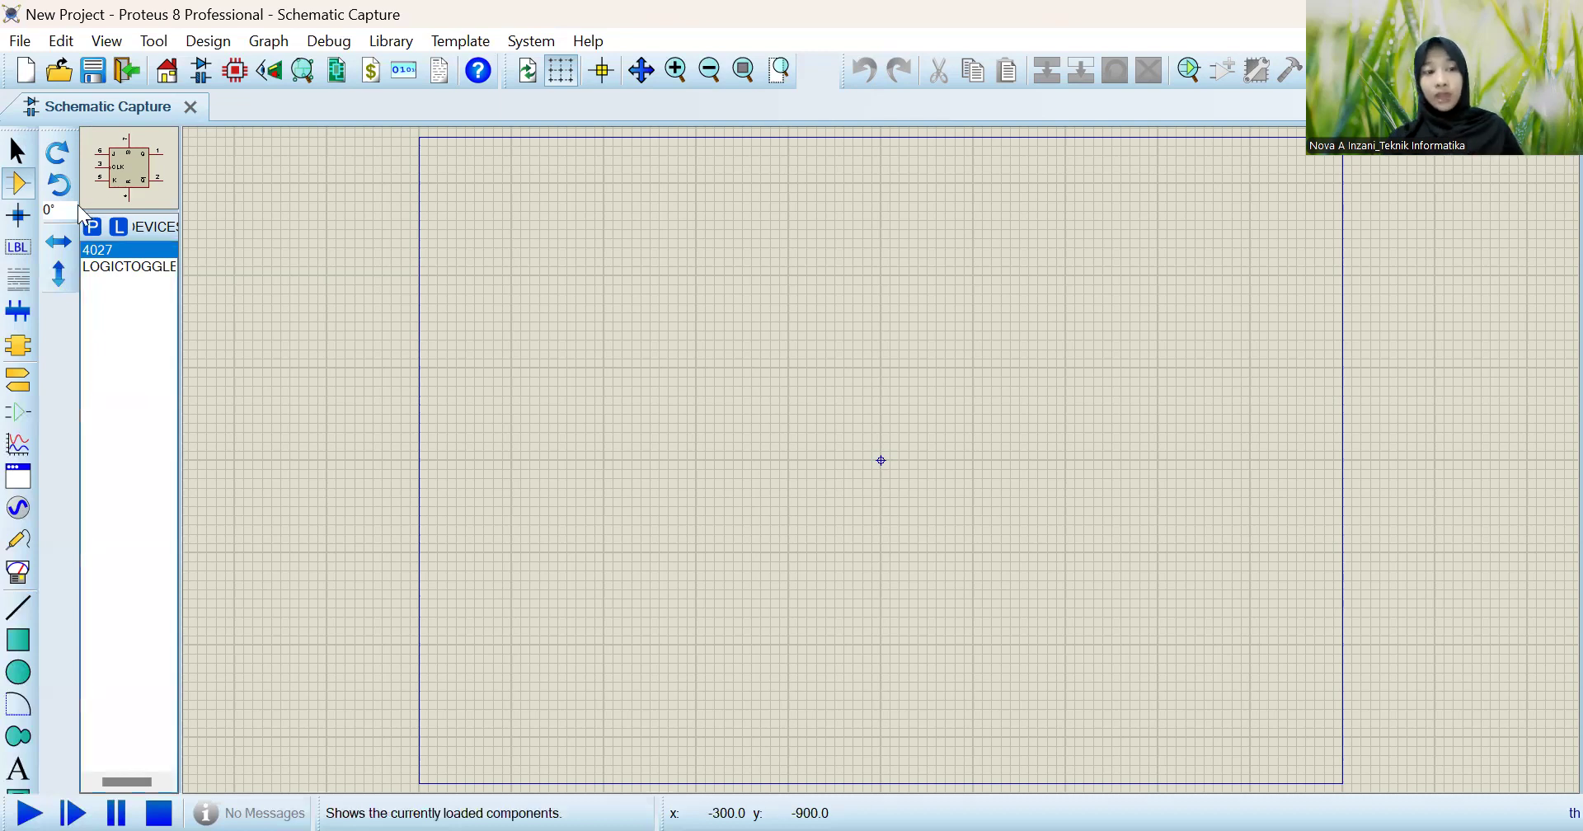
Search the parts library for "logic probe" and add LOGICPROBE (BIG) to the project's devices.
{"action": "left_click", "coordinate": [95, 227]}
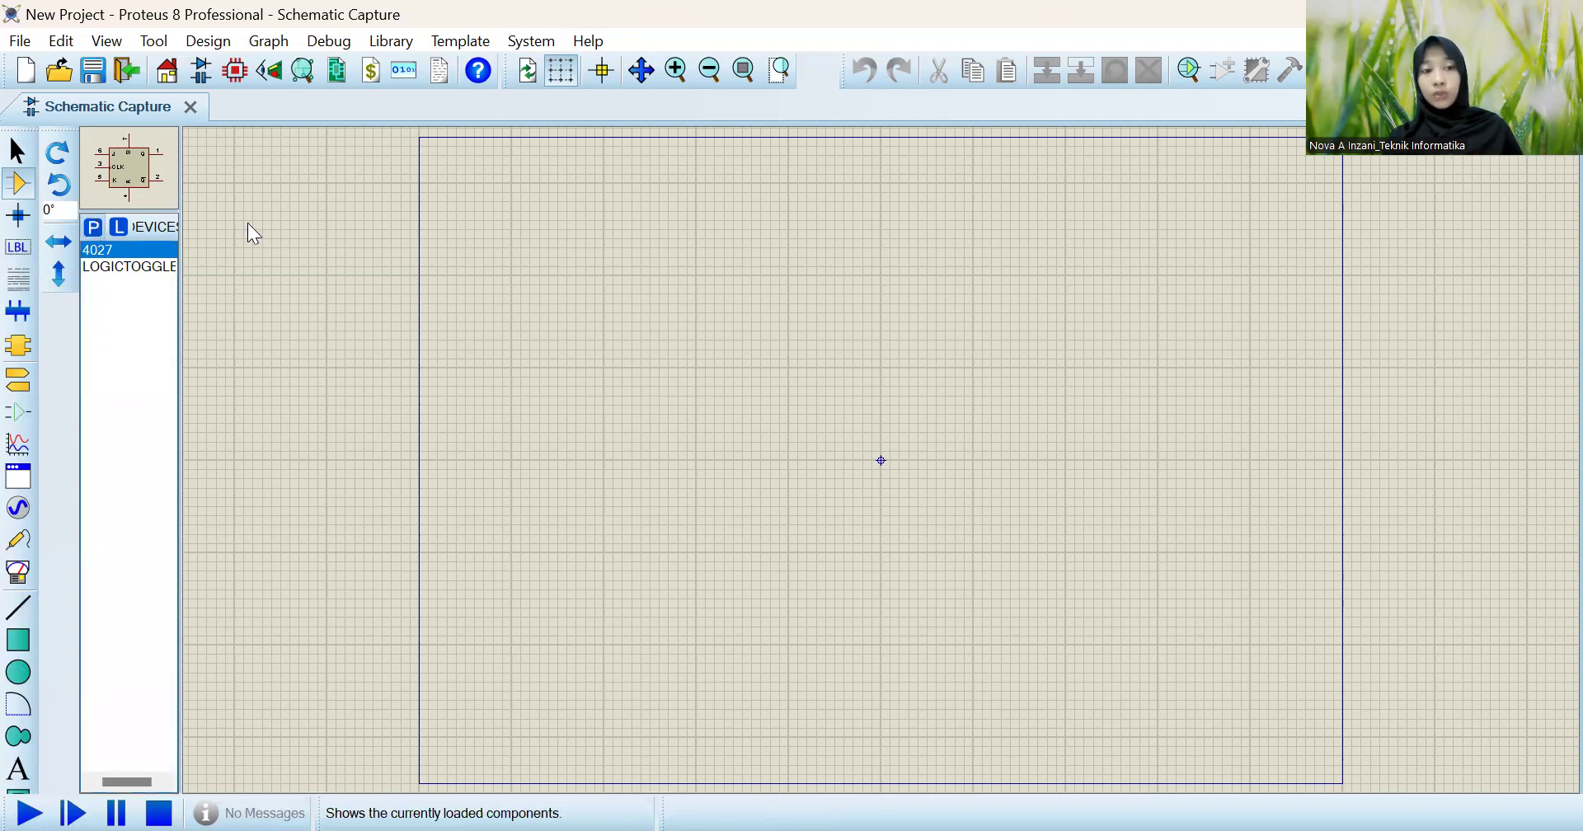
{"action": "type", "text": "log"}
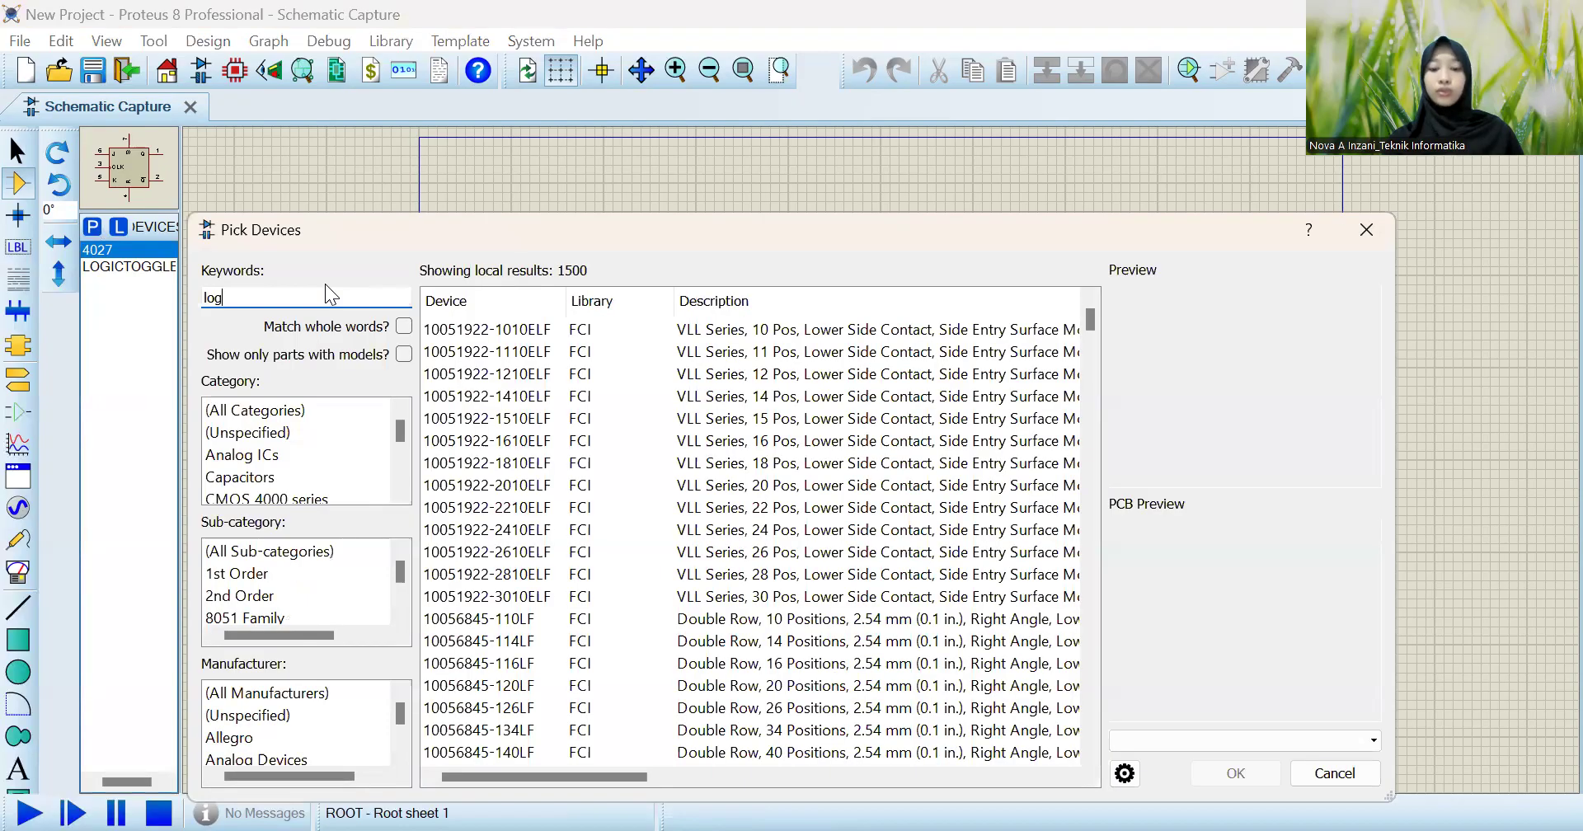
{"action": "type", "text": "ic probe"}
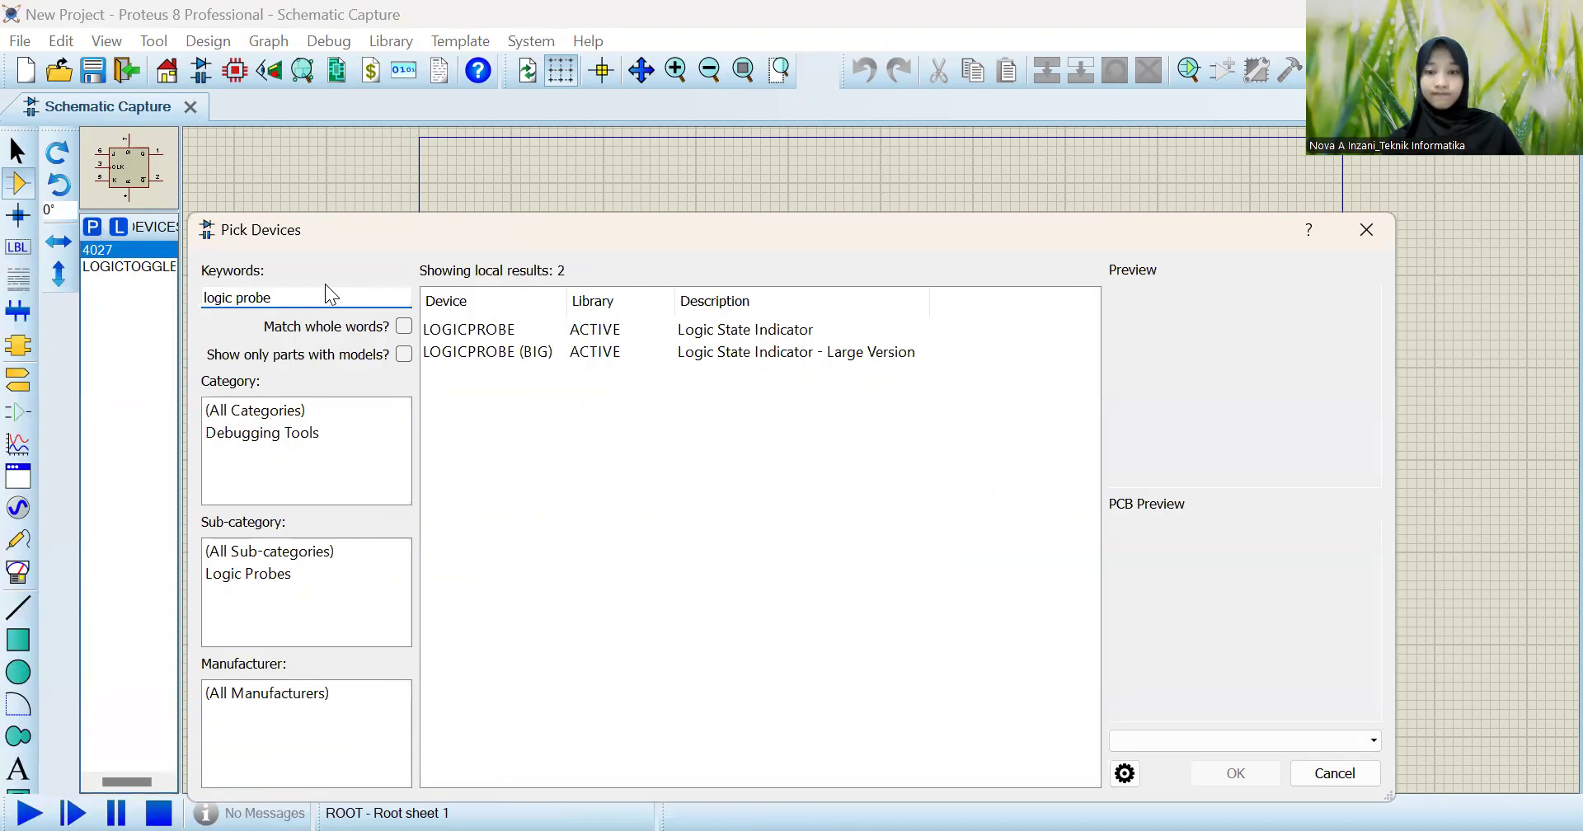
{"action": "left_click", "coordinate": [471, 354]}
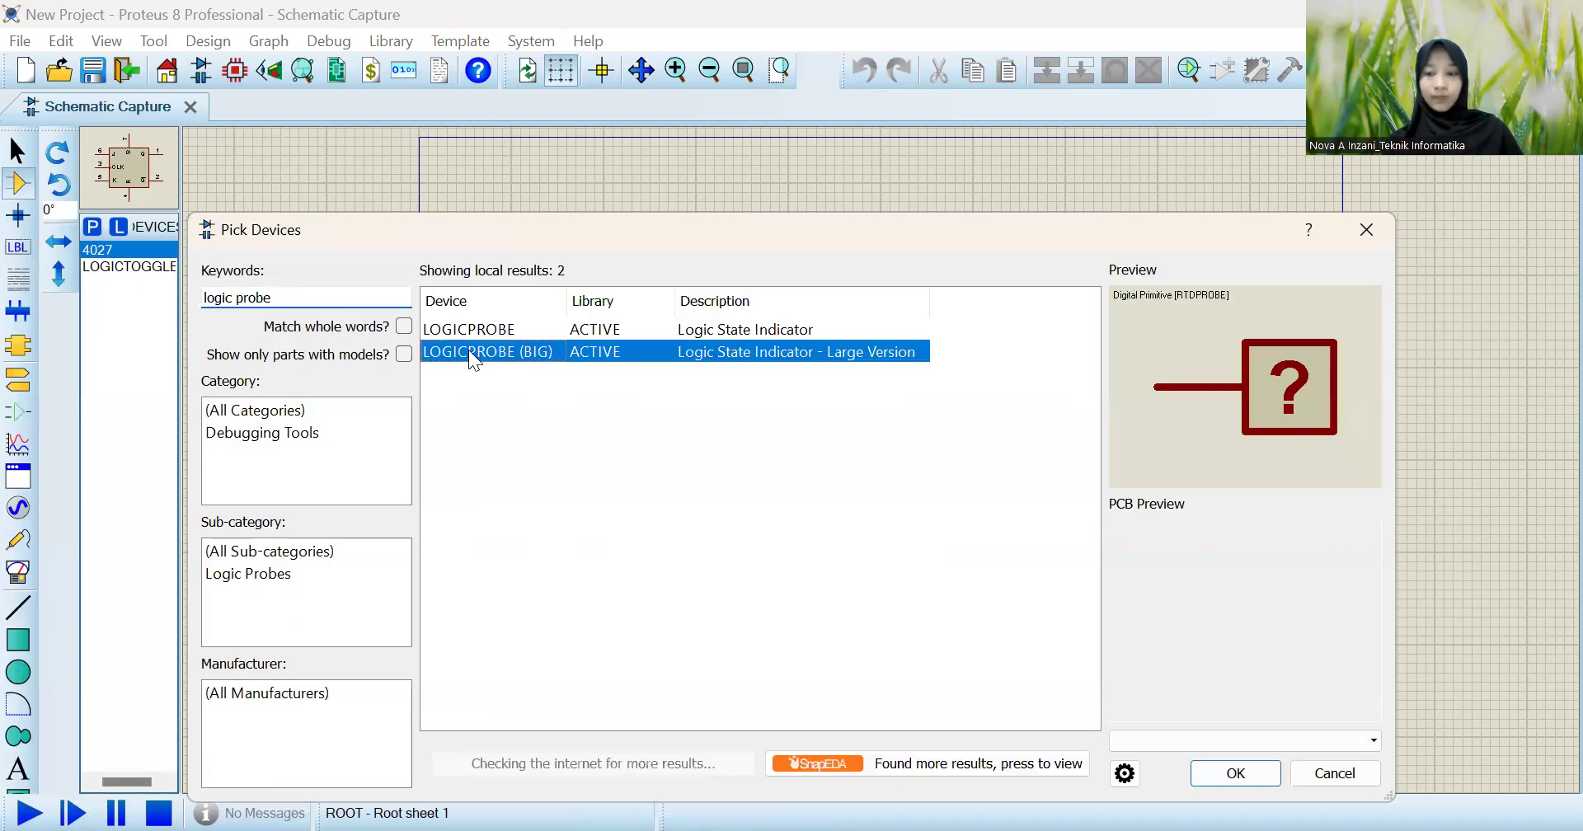
{"action": "double_click", "coordinate": [474, 359]}
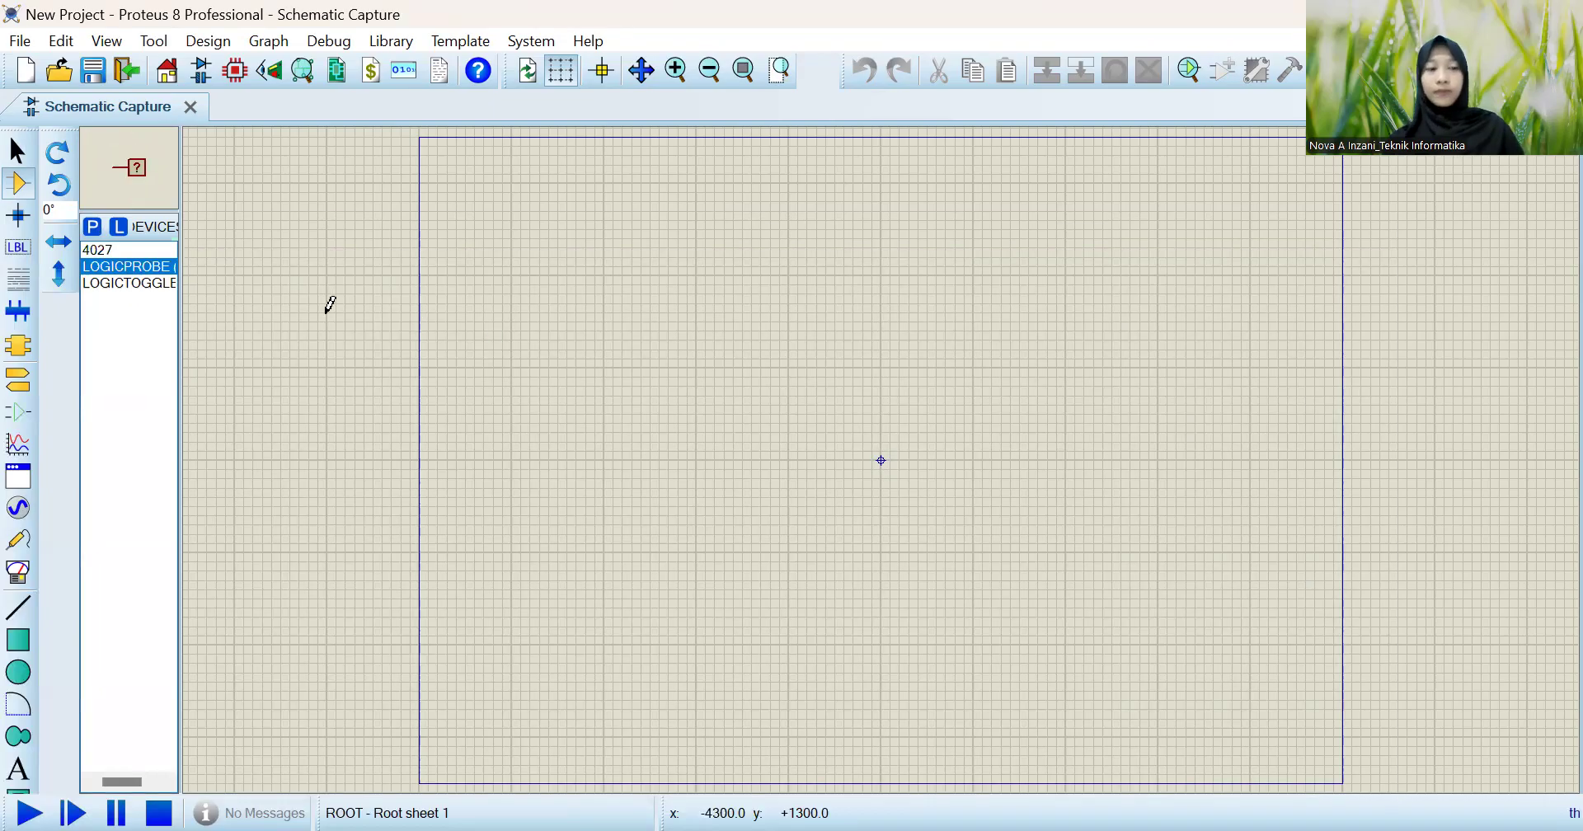
Place one LOGICTOGGLE just inside the sheet's left border, about halfway up.
{"action": "left_click", "coordinate": [132, 282]}
{"action": "left_click", "coordinate": [504, 470]}
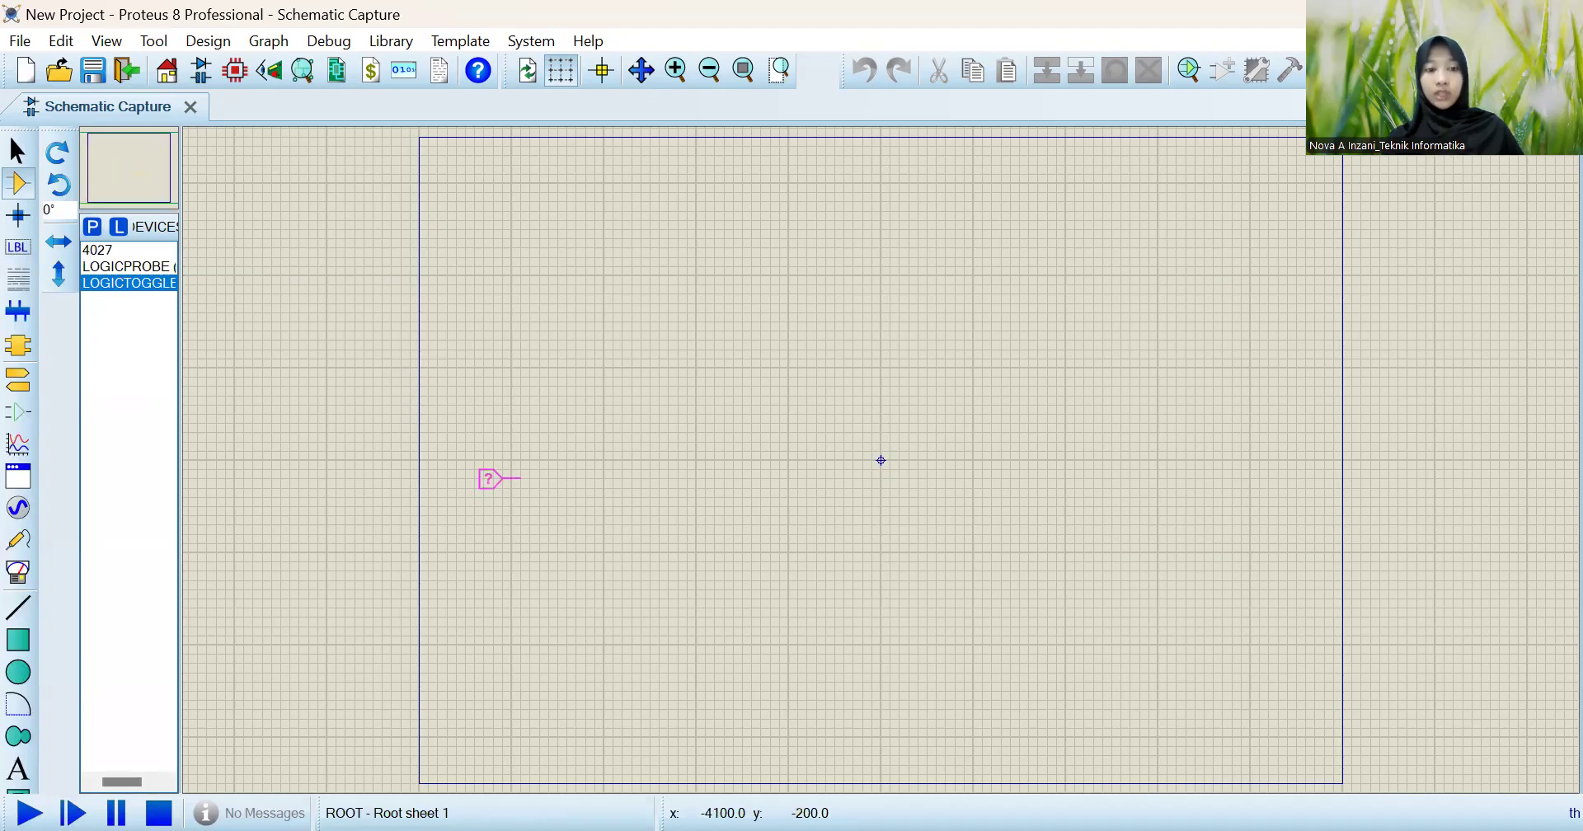
{"action": "left_click", "coordinate": [463, 469]}
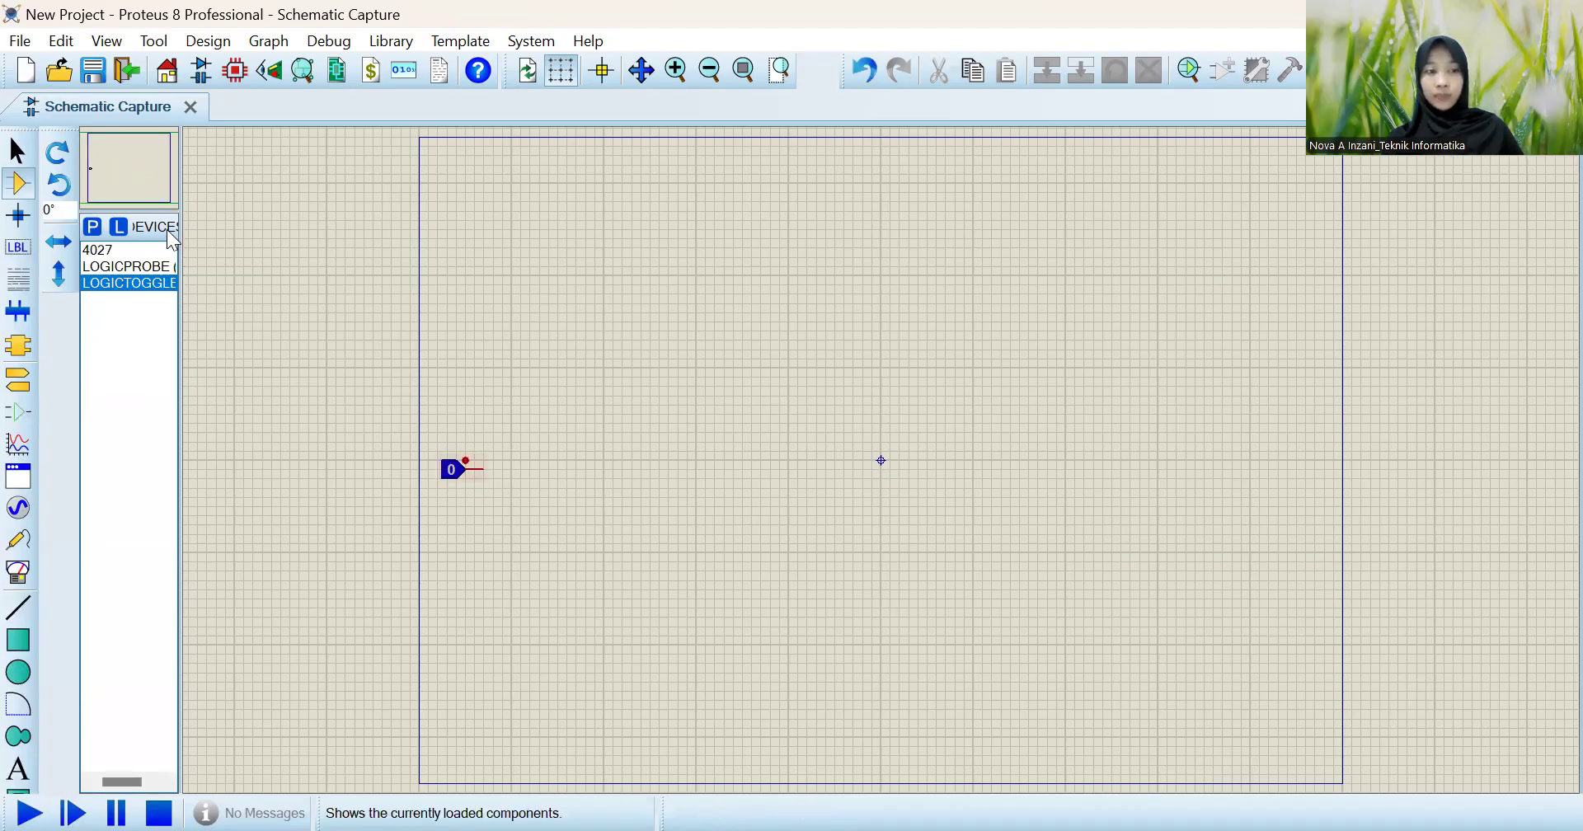
Place six 4027 flip-flops side by side in an evenly spaced horizontal row across the middle of the sheet.
{"action": "left_click", "coordinate": [128, 249]}
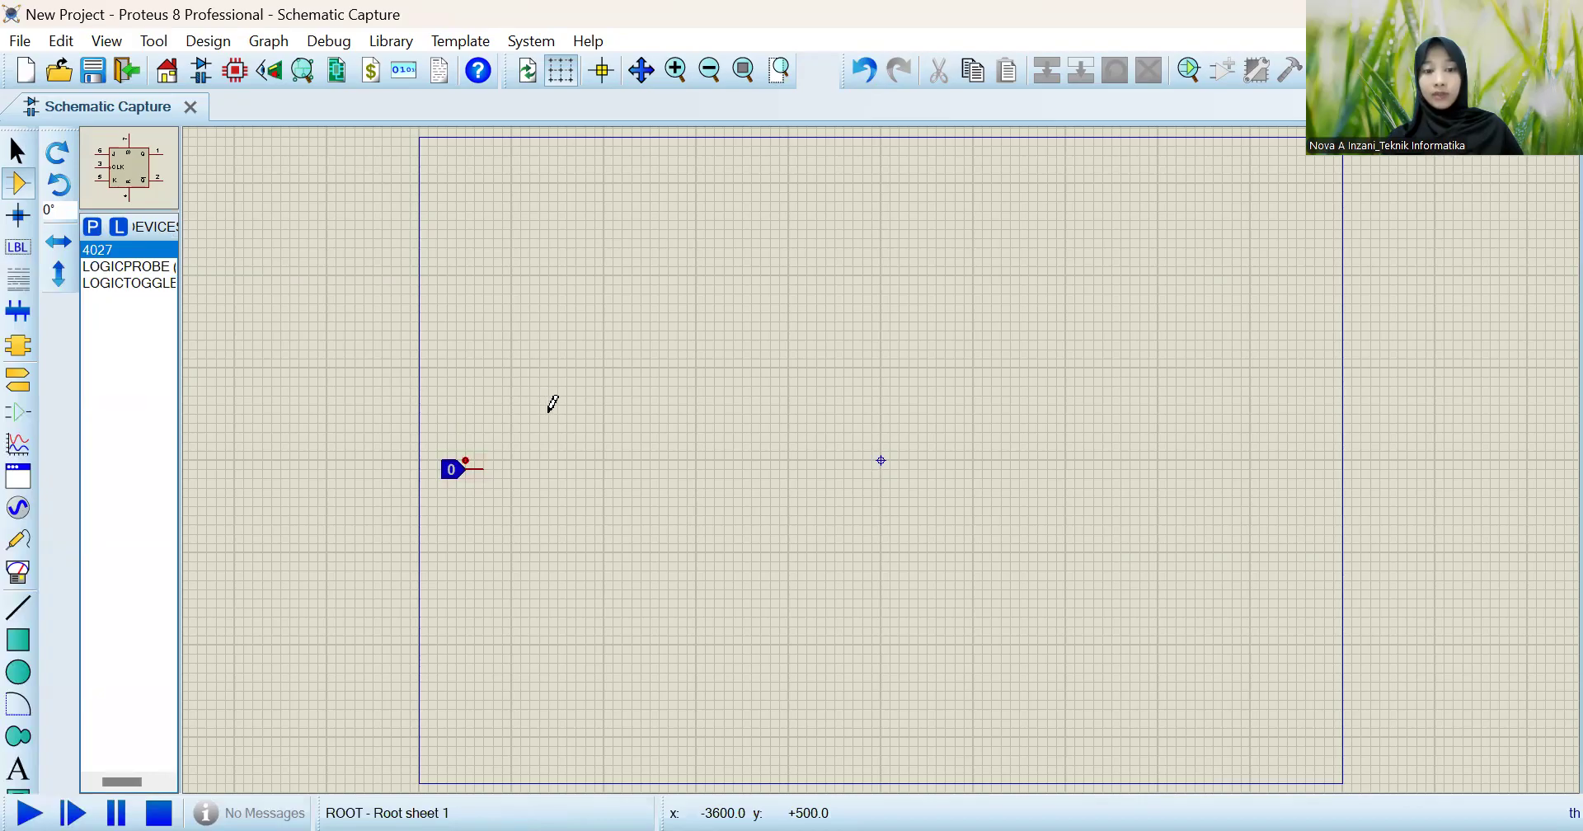
{"action": "left_click", "coordinate": [551, 403]}
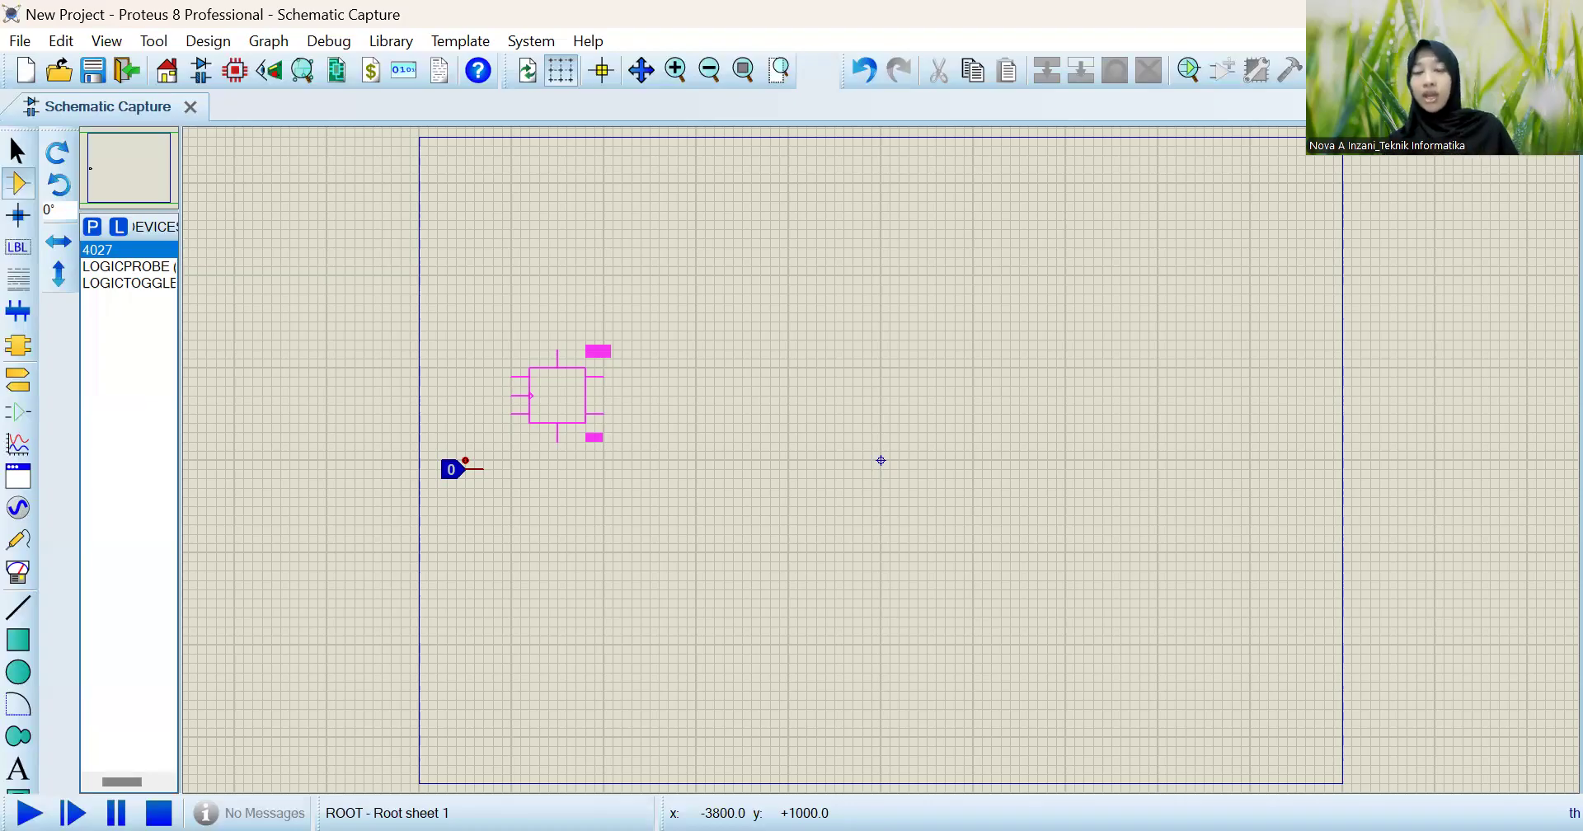
{"action": "left_click", "coordinate": [557, 395]}
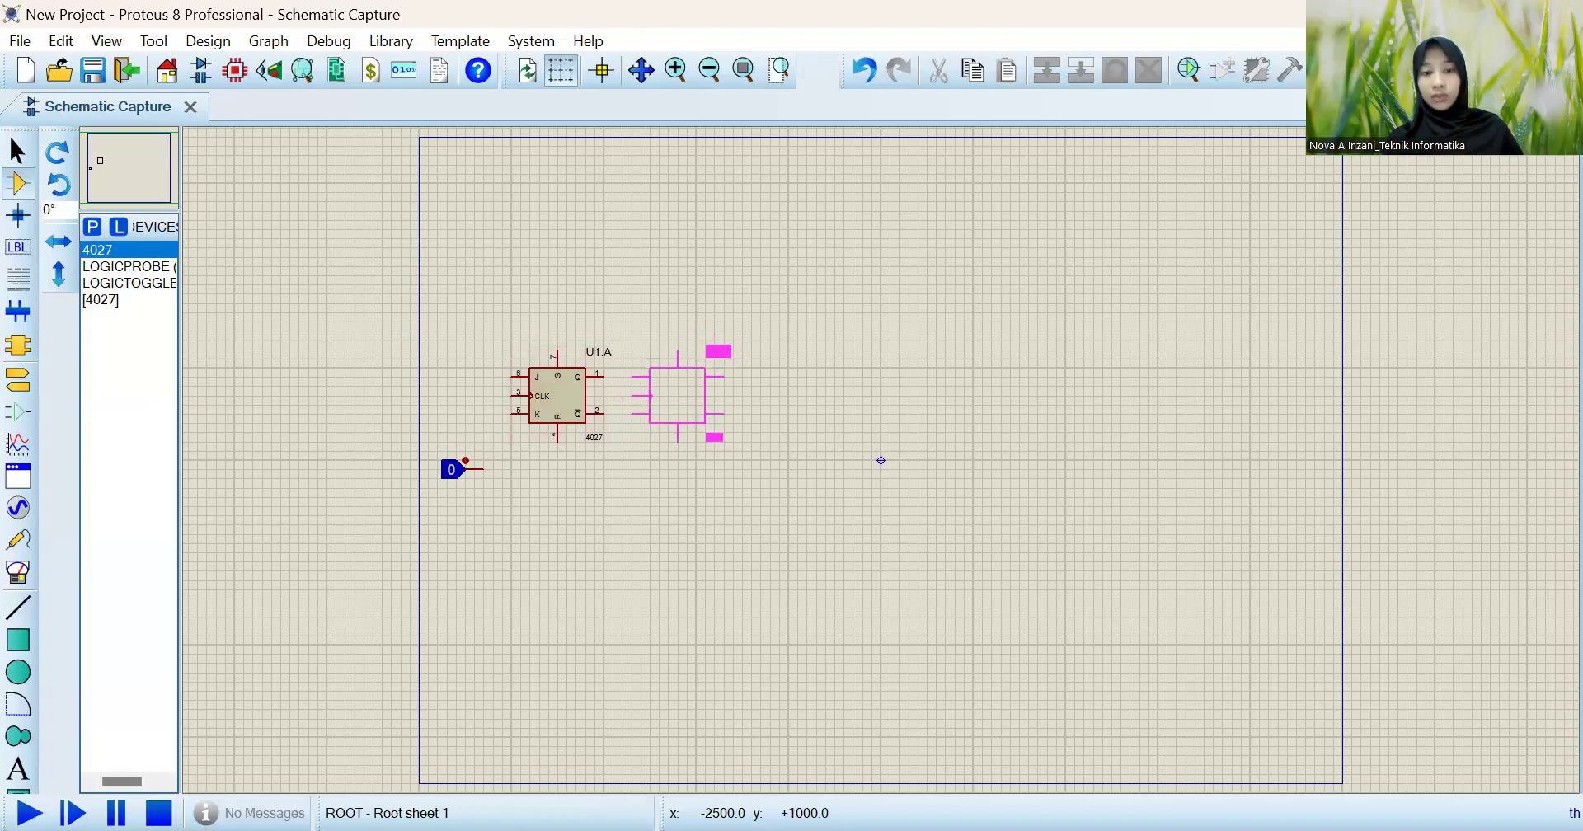
{"action": "left_click", "coordinate": [677, 396]}
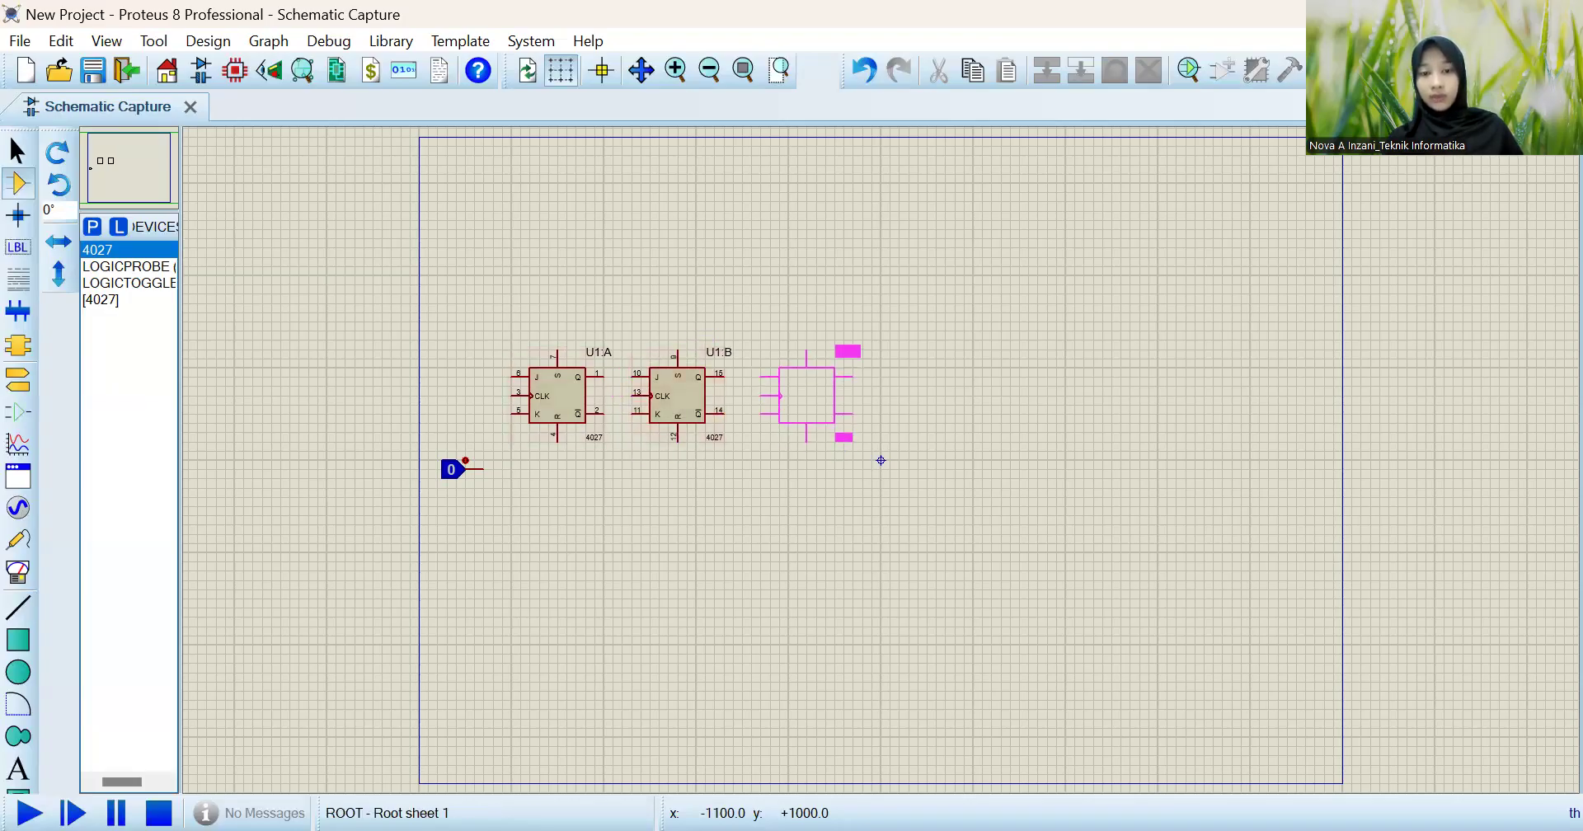
{"action": "left_click", "coordinate": [777, 363]}
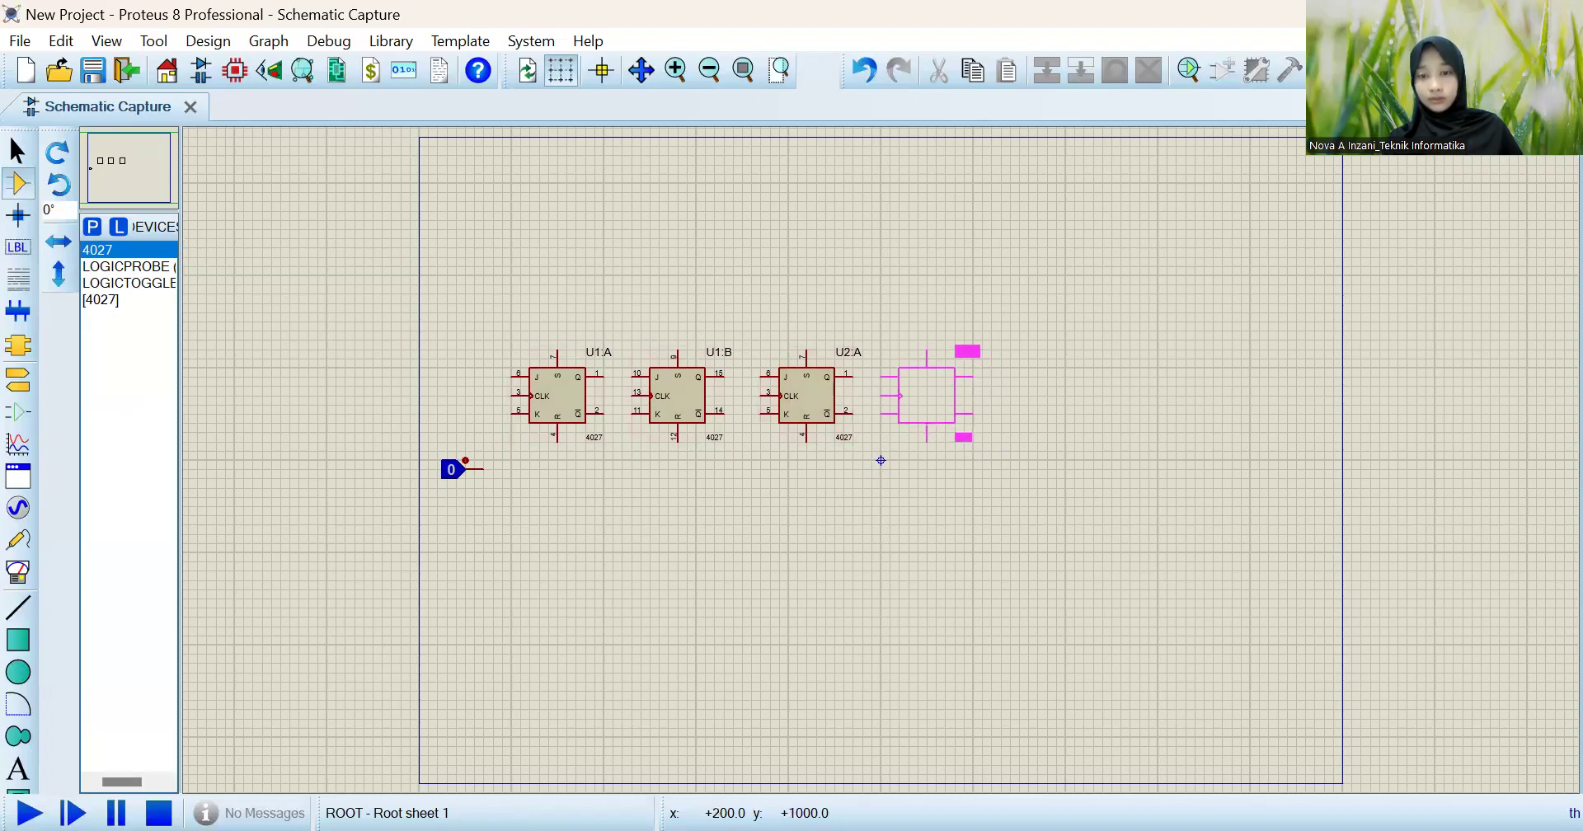
{"action": "left_click", "coordinate": [936, 395]}
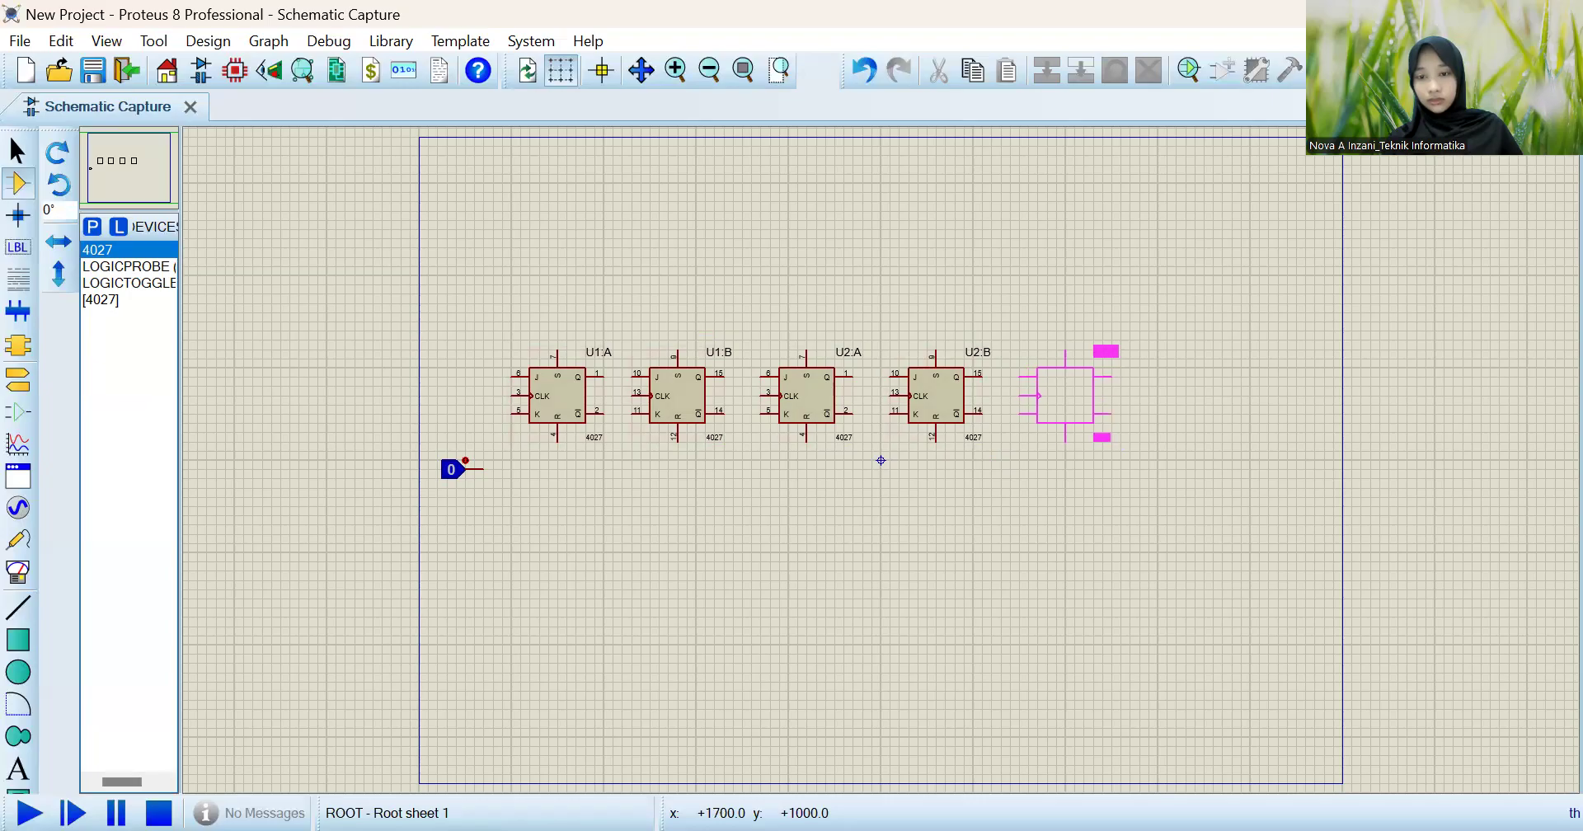
{"action": "left_click", "coordinate": [1064, 396]}
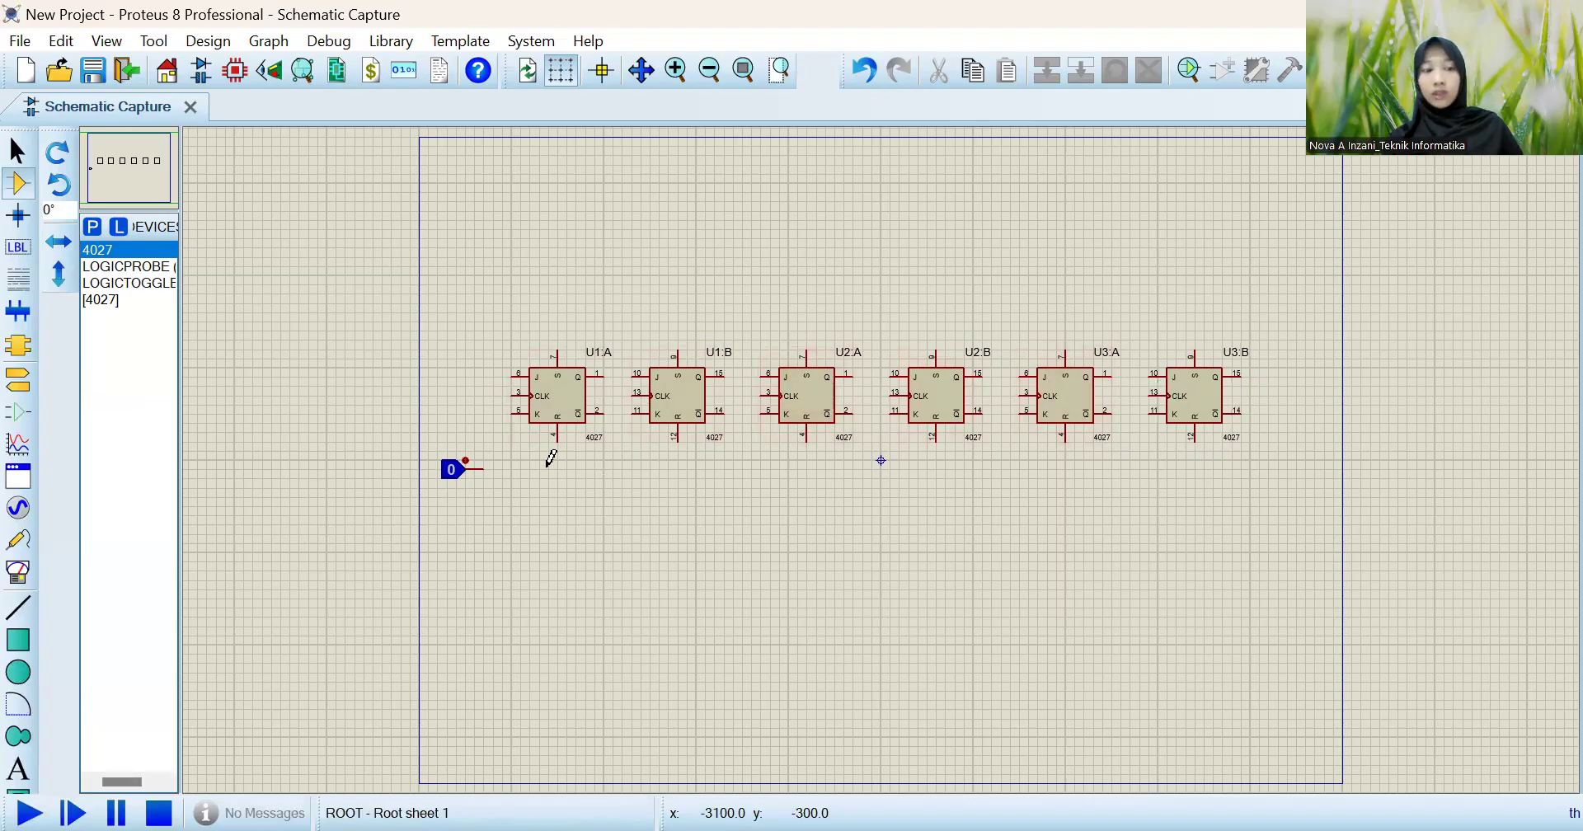
Place six LOGICPROBE (BIG) indicators in an evenly spaced vertical column in the sheet's upper right, above the last flip-flop.
{"action": "left_click", "coordinate": [165, 268]}
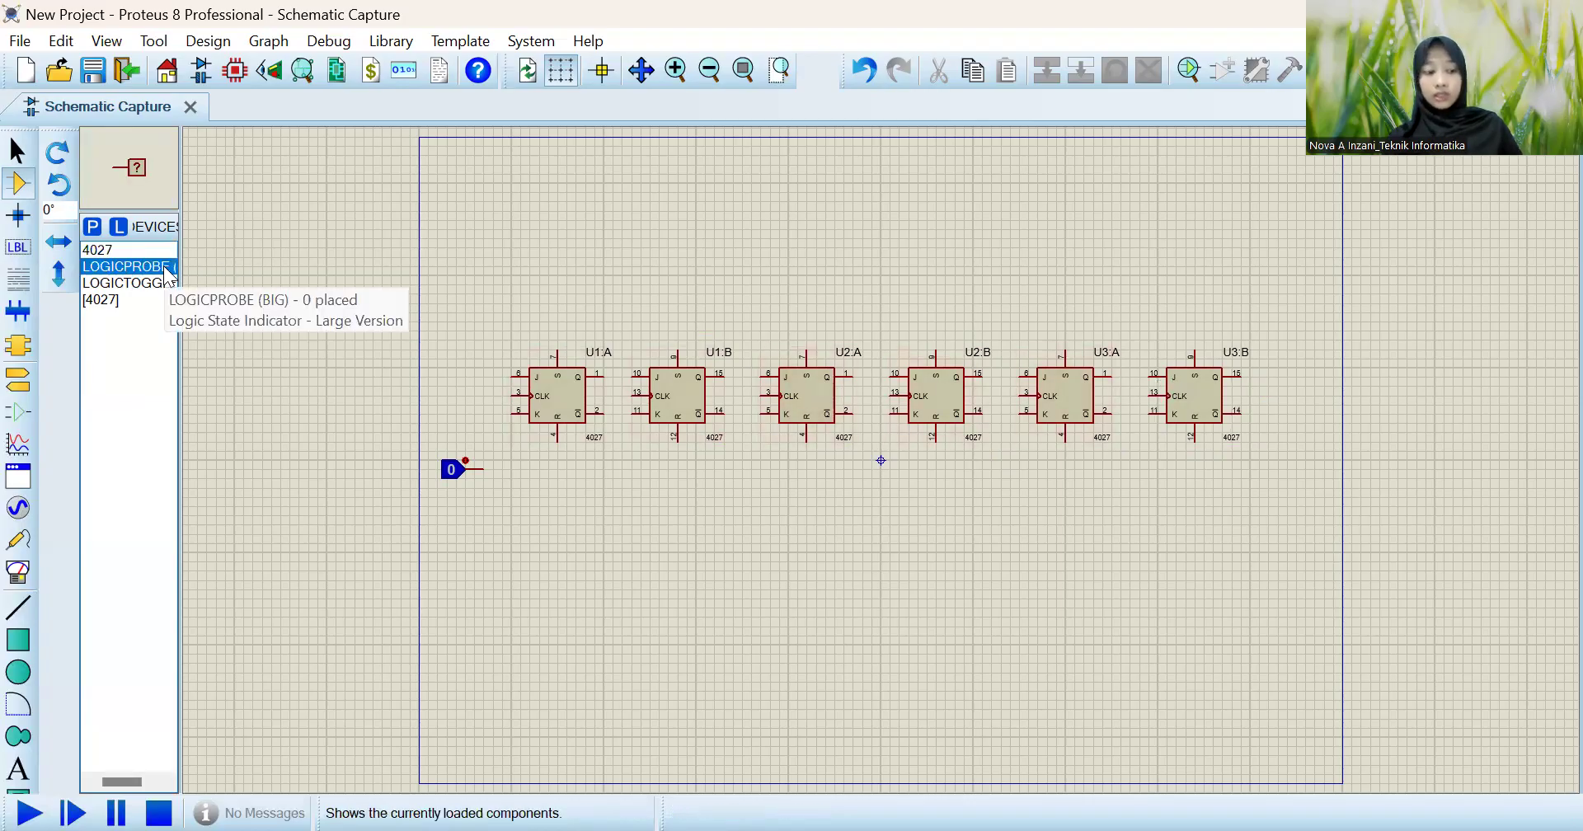
{"action": "left_click", "coordinate": [1247, 218]}
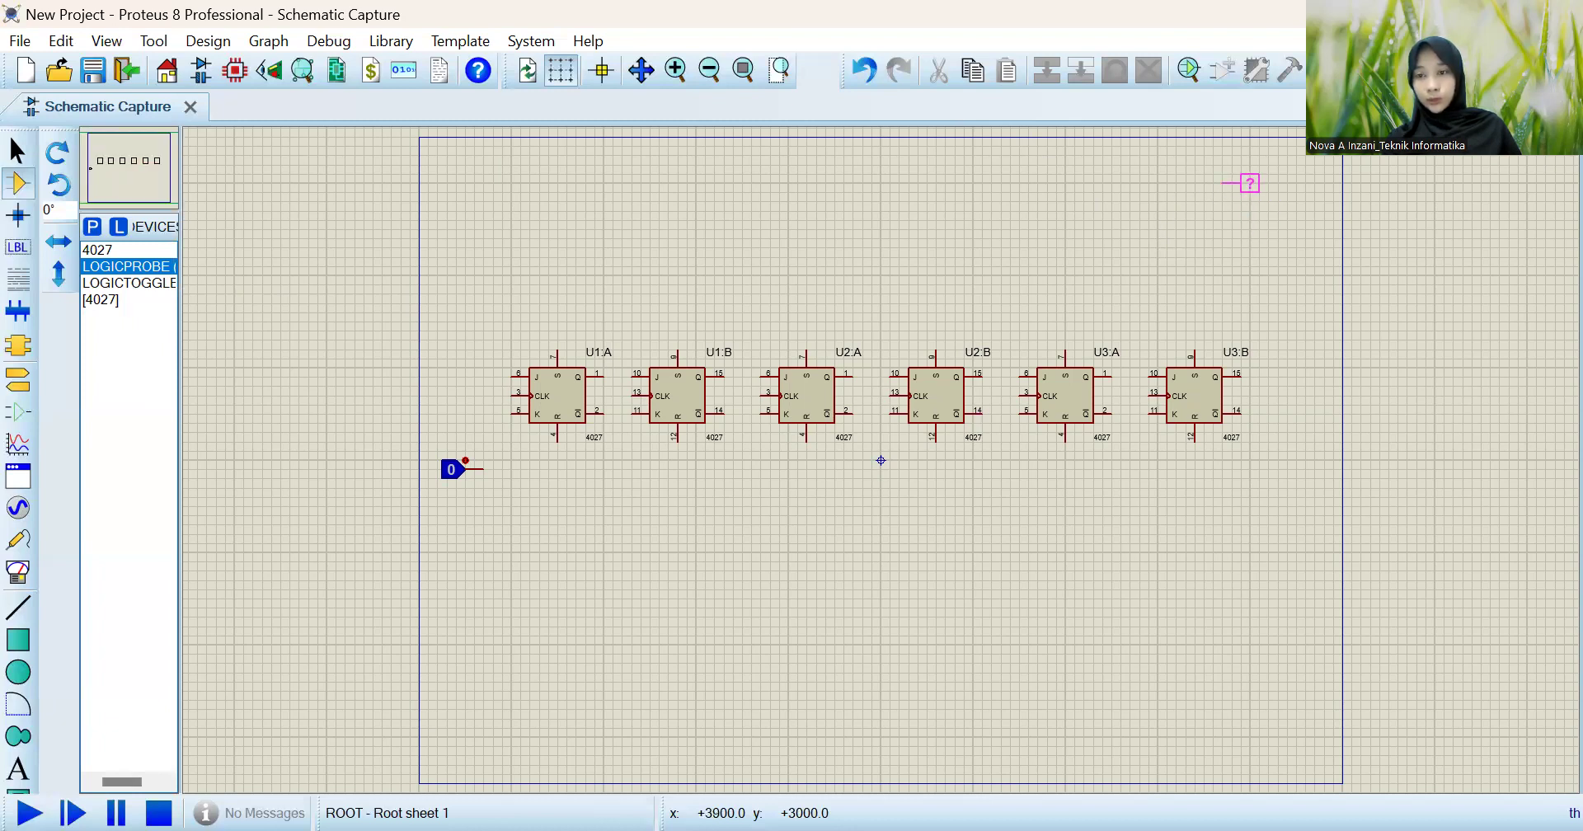
{"action": "left_click", "coordinate": [1254, 183]}
{"action": "left_click", "coordinate": [1254, 223]}
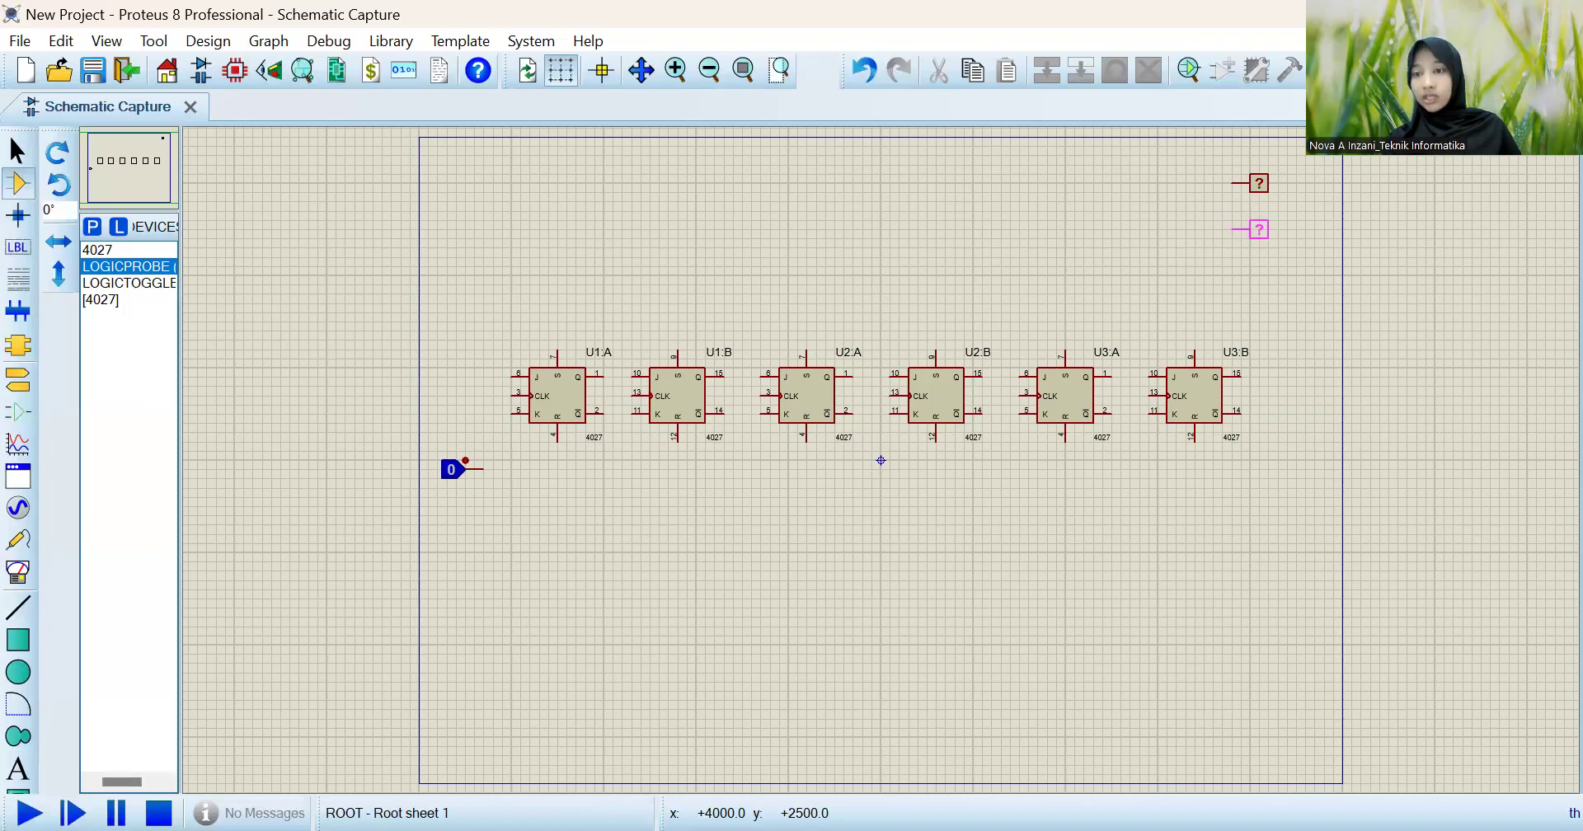
{"action": "left_click", "coordinate": [1259, 201]}
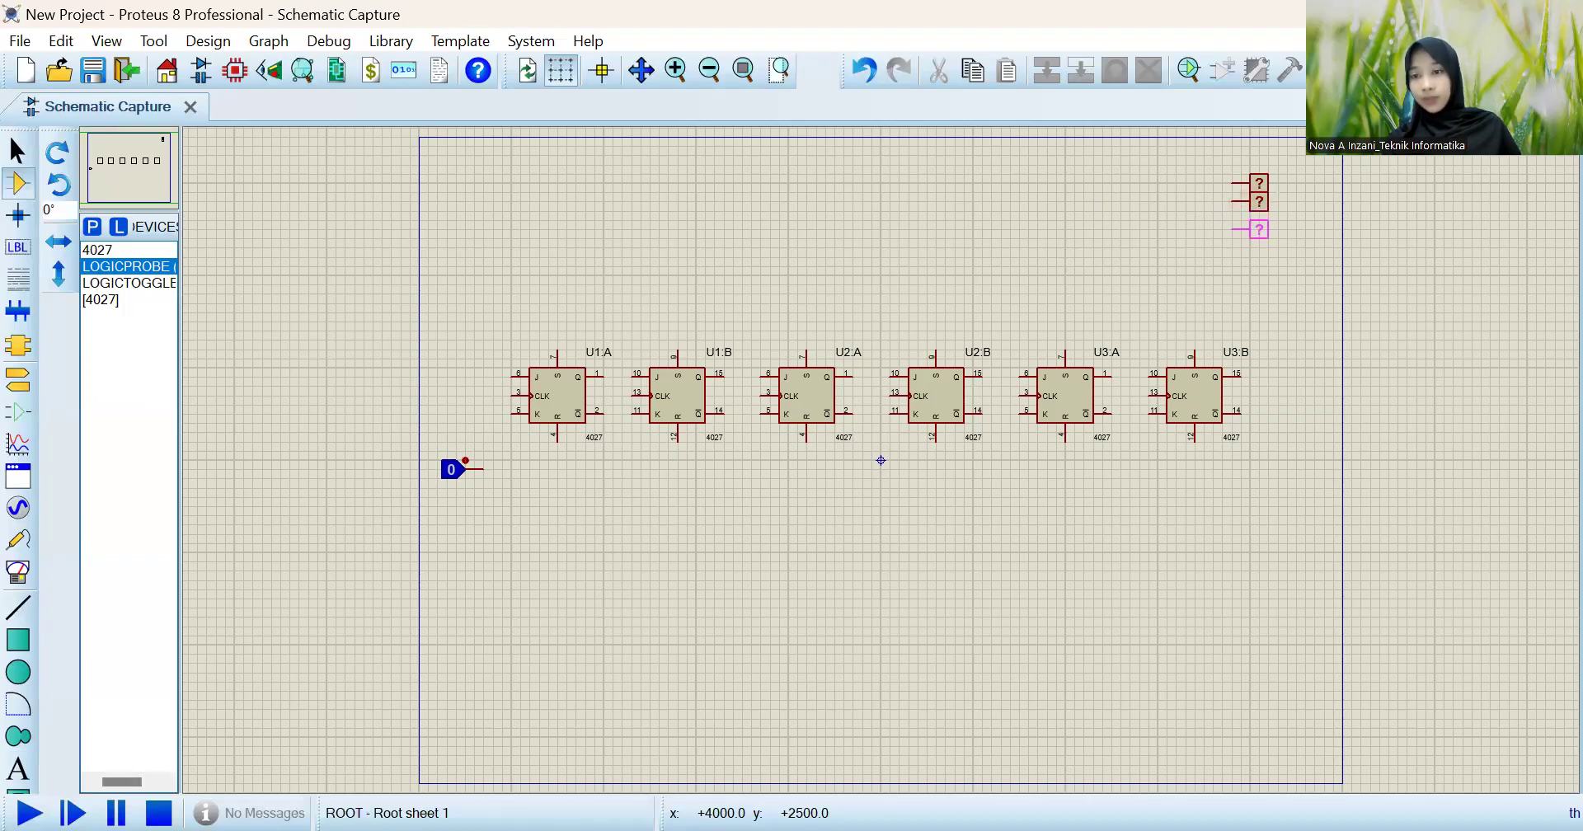
{"action": "left_click", "coordinate": [1252, 216]}
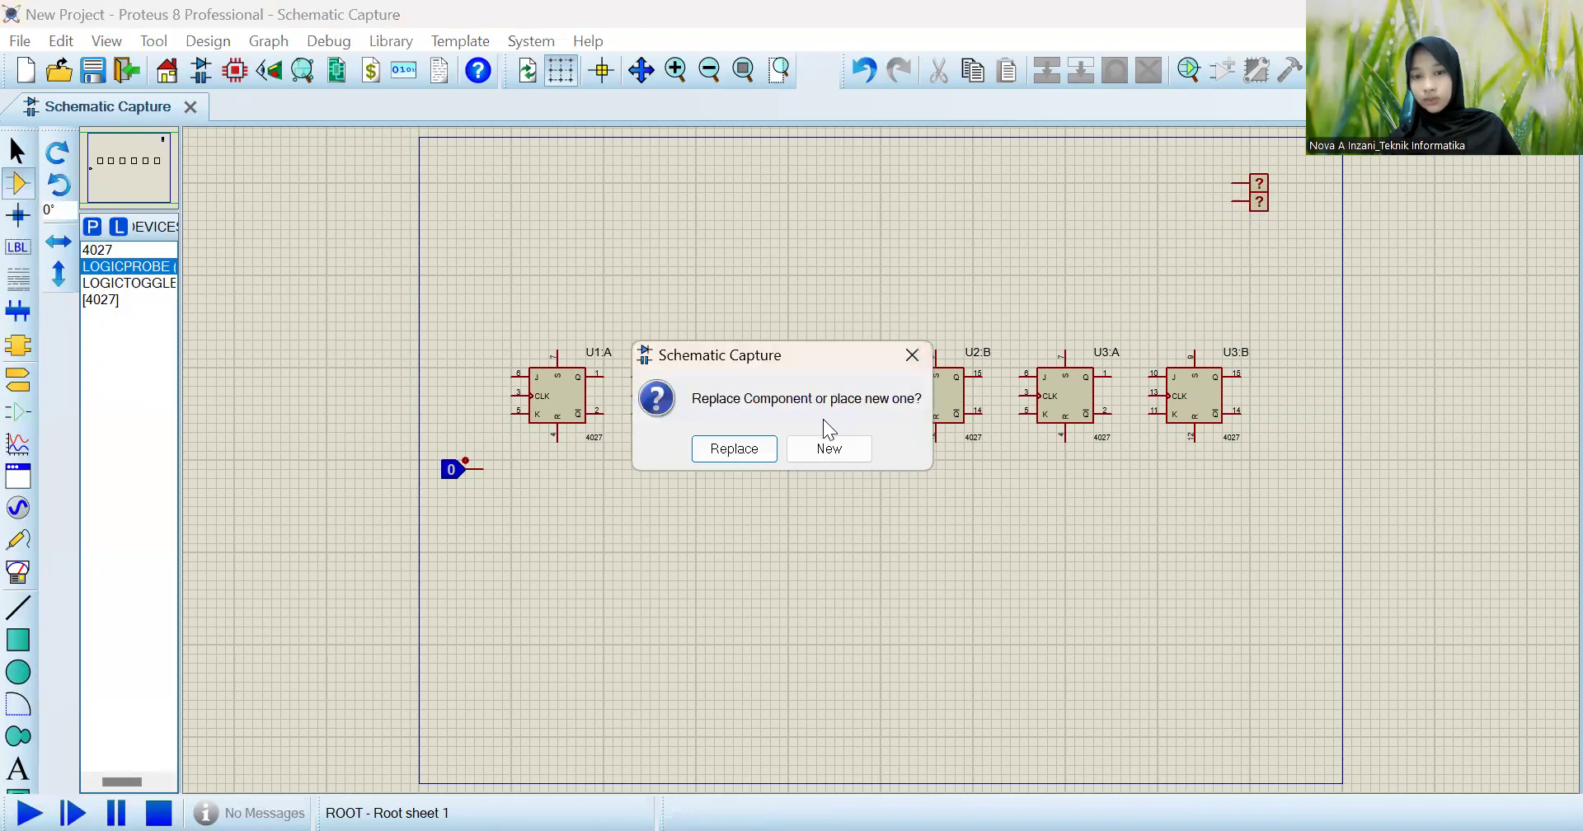
{"action": "left_click", "coordinate": [750, 451]}
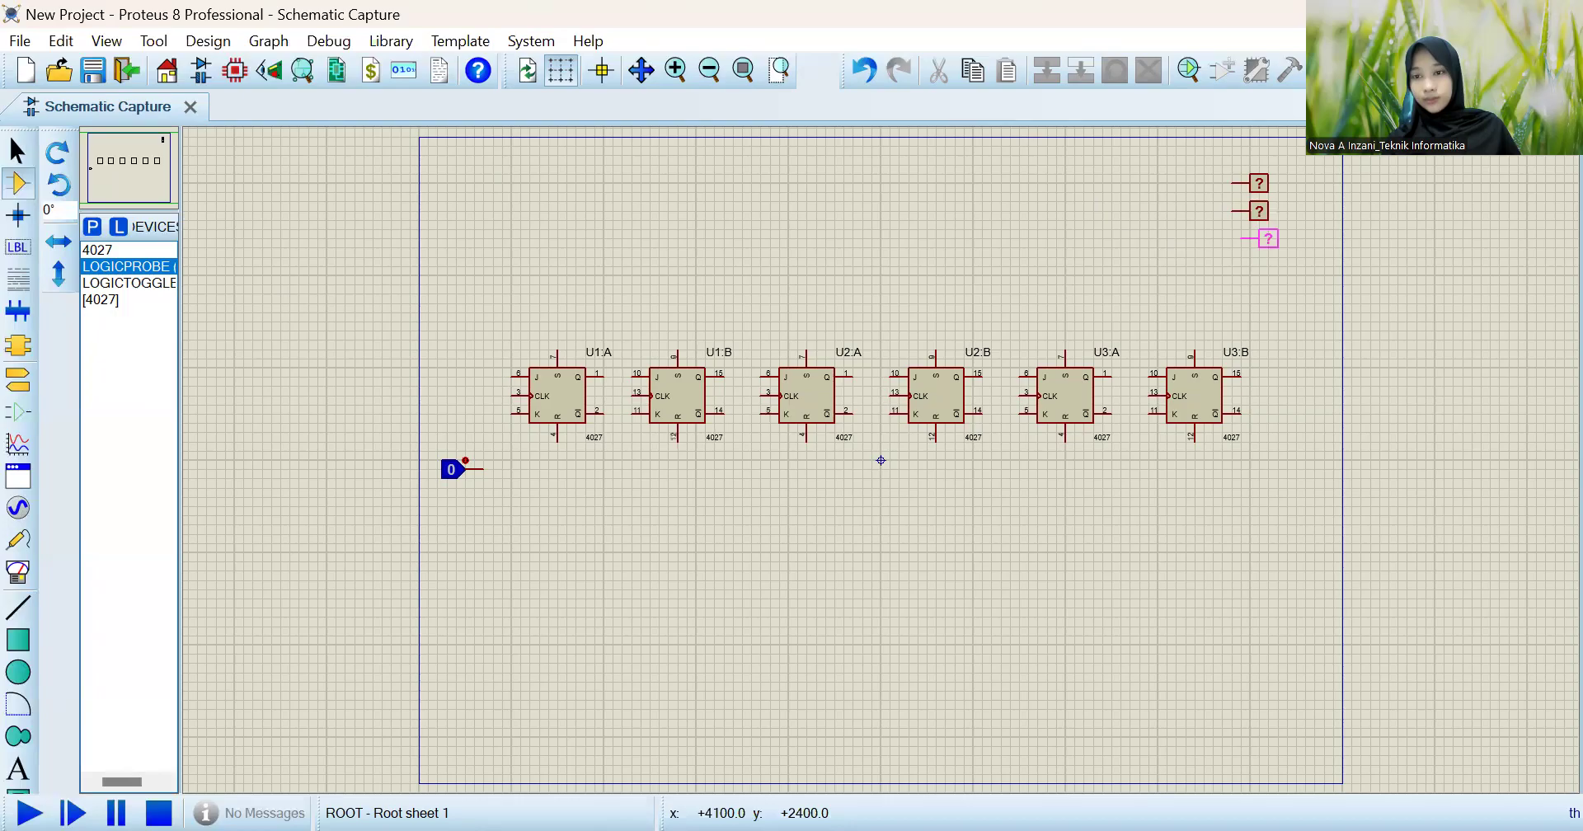
{"action": "left_click", "coordinate": [1255, 239]}
{"action": "left_click", "coordinate": [1255, 266]}
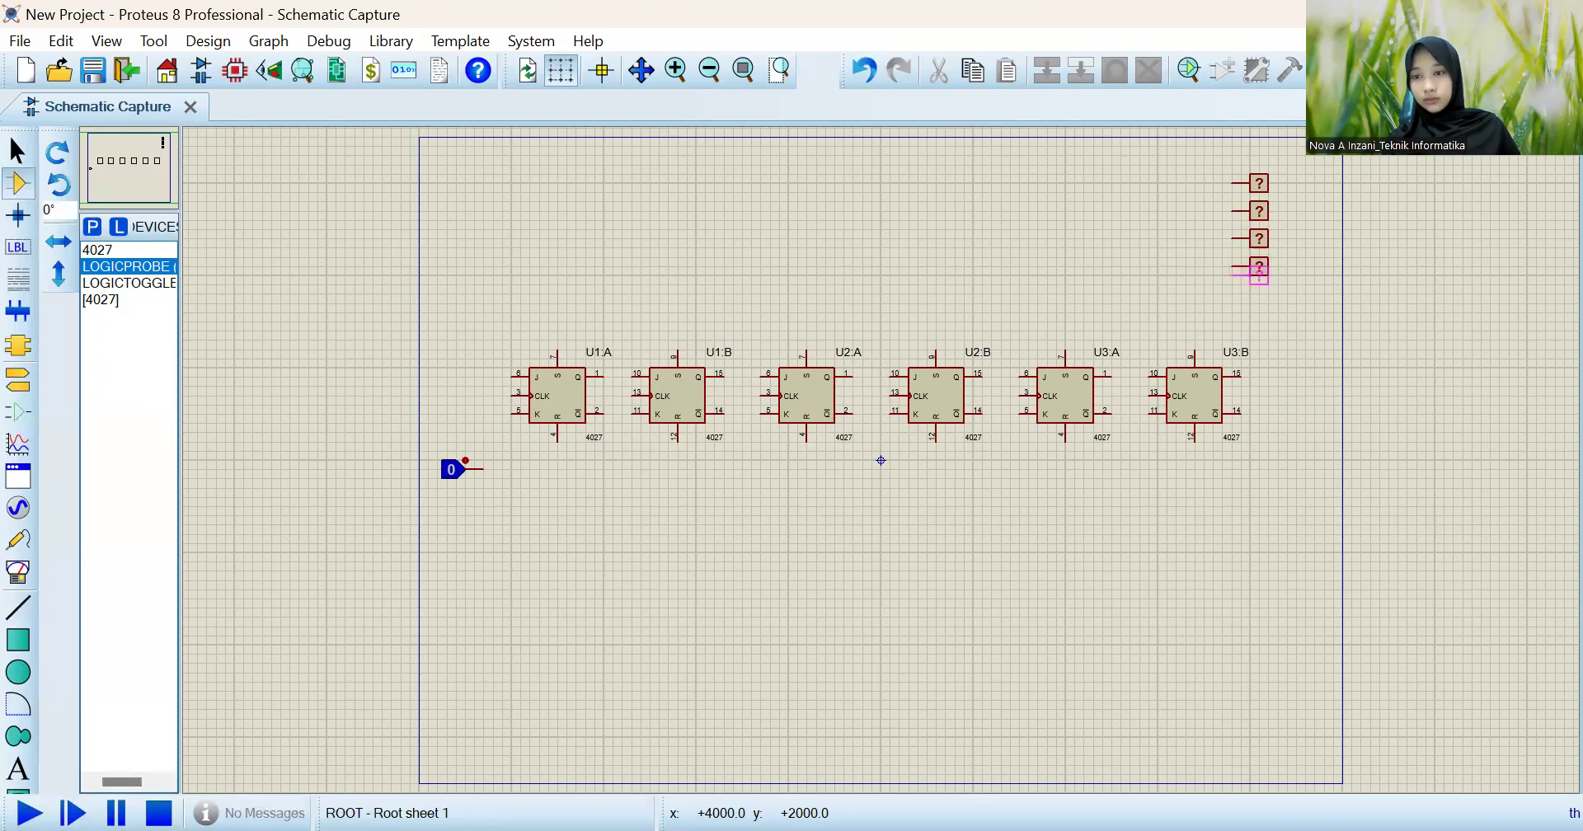
{"action": "left_click", "coordinate": [1254, 293]}
{"action": "left_click", "coordinate": [1255, 321]}
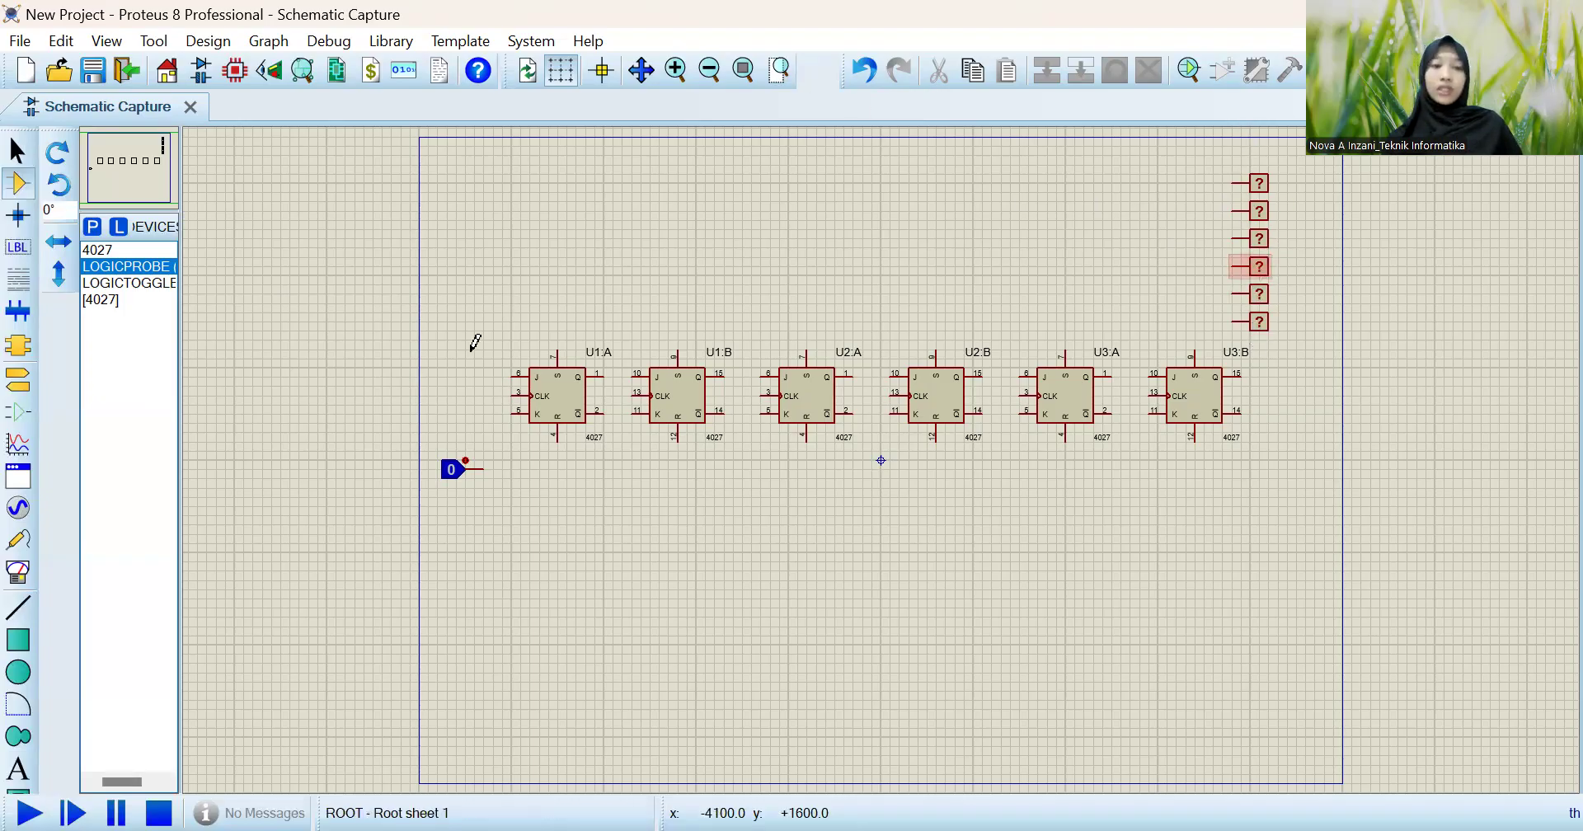
Wire the logic toggle to U1:A's CLK, and chain each flip-flop's inverted Q output to the next flip-flop's CLK input through U3:B.
{"action": "left_click", "coordinate": [483, 468]}
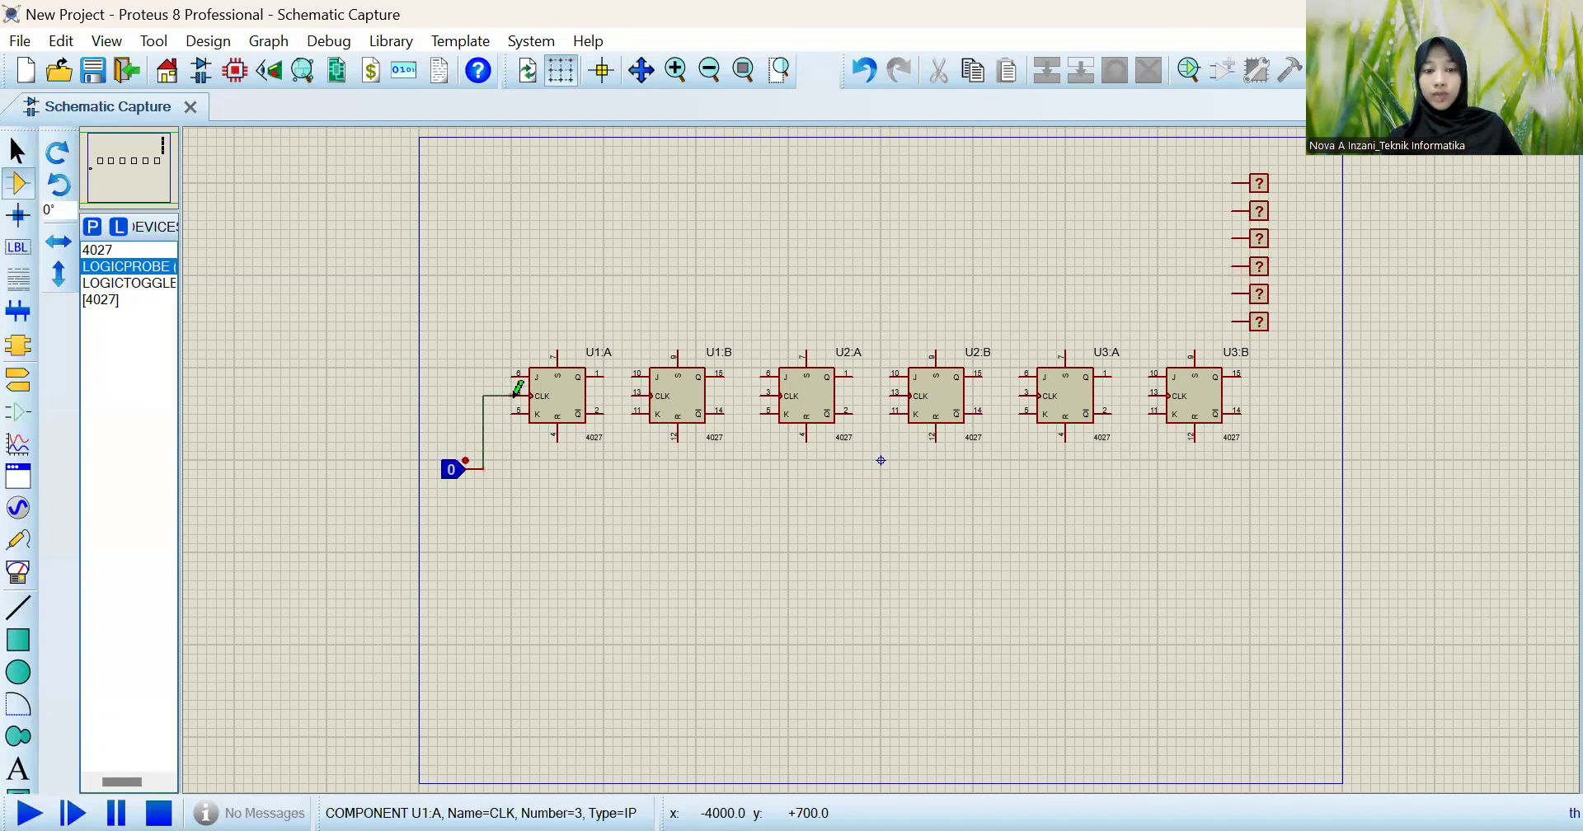
{"action": "left_click", "coordinate": [516, 394]}
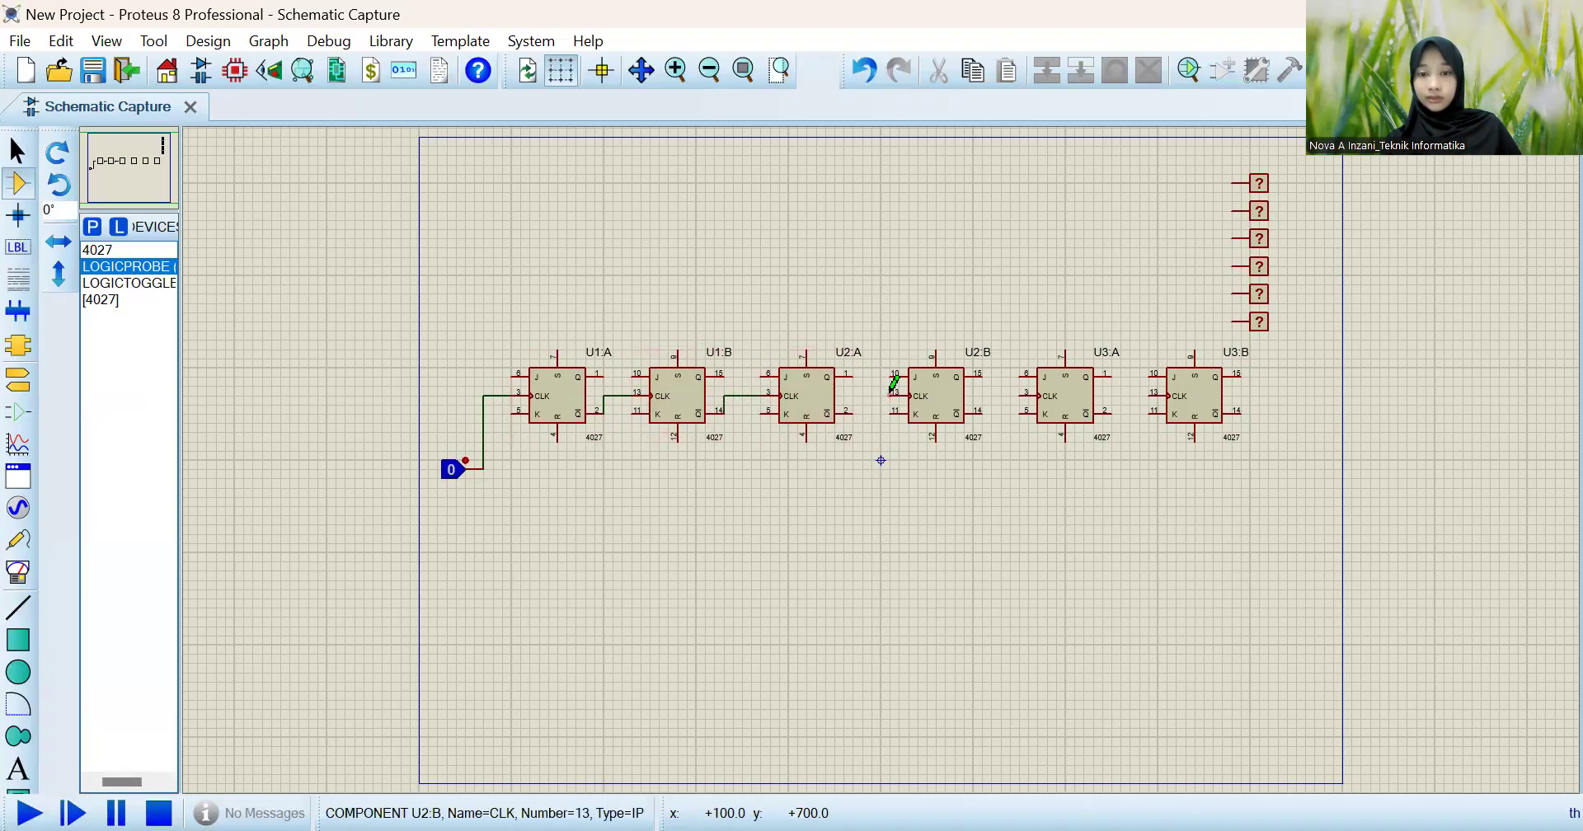
{"action": "left_click", "coordinate": [849, 410]}
{"action": "left_click", "coordinate": [891, 396]}
{"action": "left_click", "coordinate": [1022, 398]}
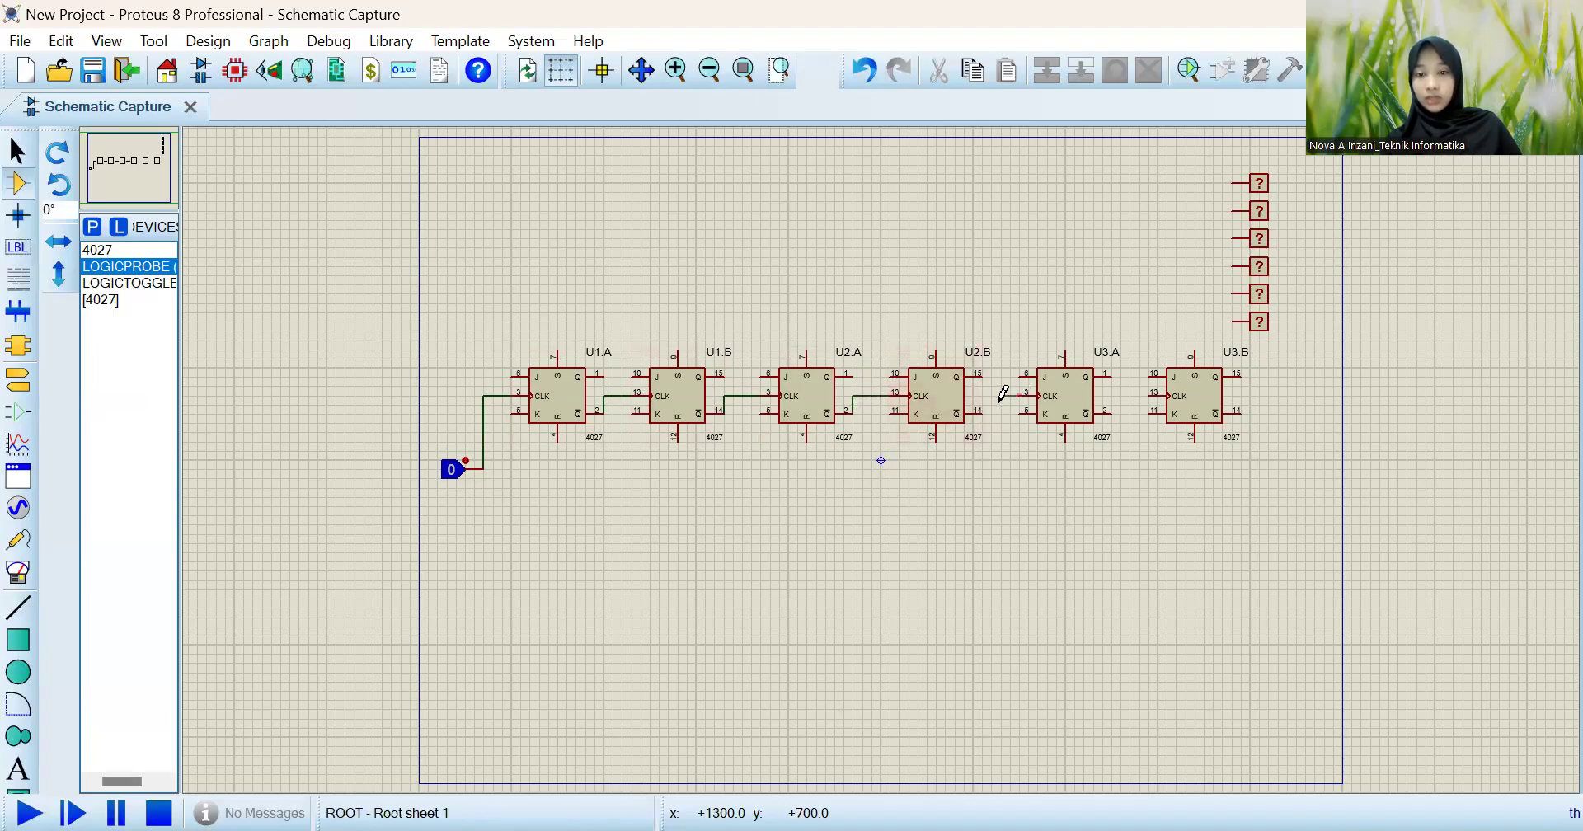
{"action": "left_click", "coordinate": [986, 409]}
{"action": "left_click", "coordinate": [1152, 396]}
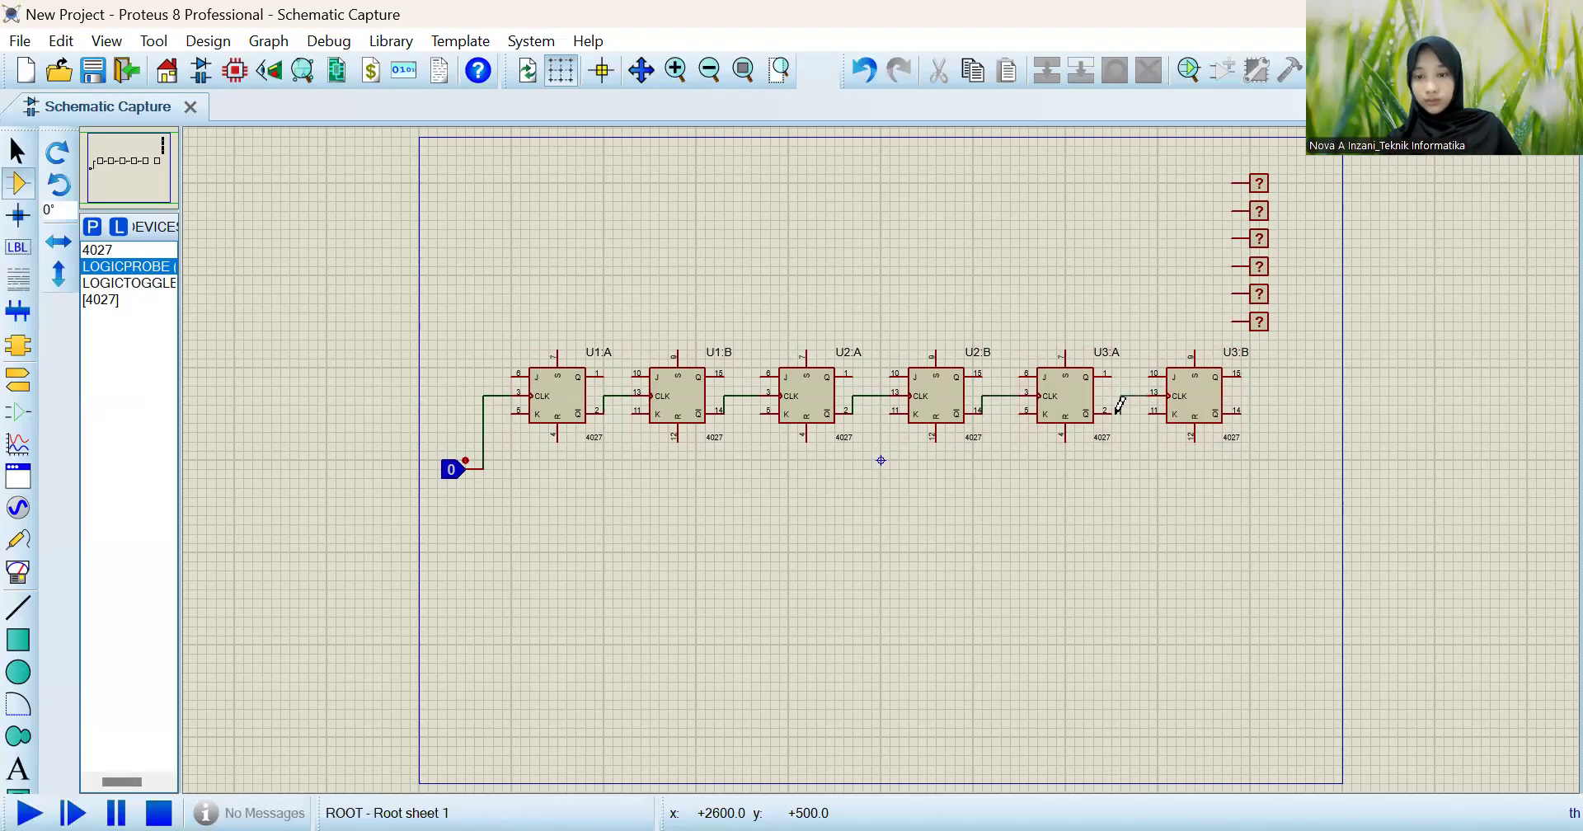
{"action": "left_click", "coordinate": [1116, 404]}
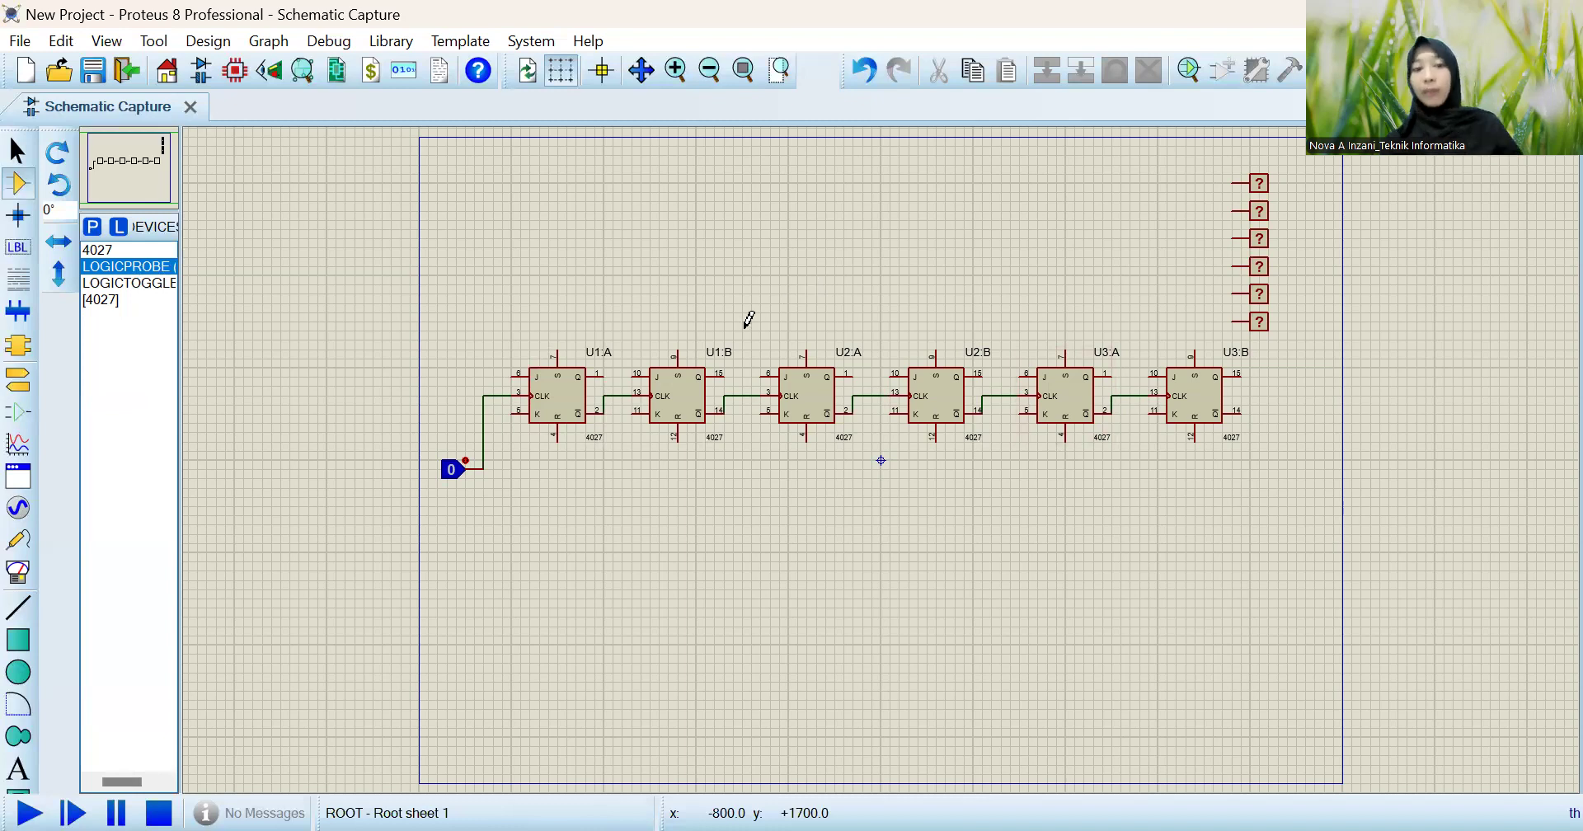
Wire the Q outputs of U1:A, U1:B and U2:A to the first, second and third logic probes from the top, respectively.
{"action": "left_click", "coordinate": [607, 373]}
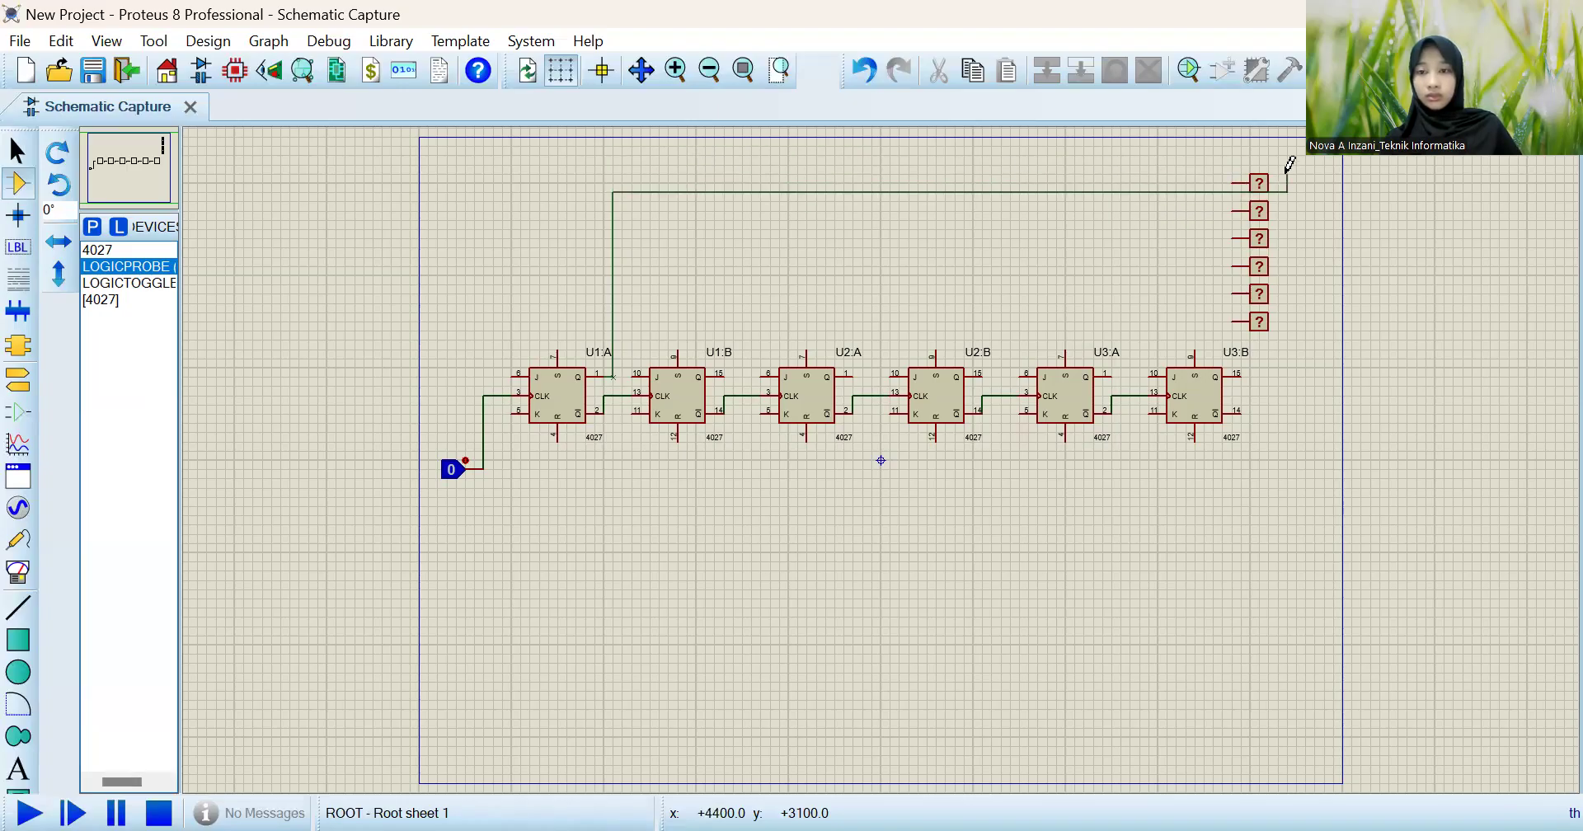
{"action": "left_click", "coordinate": [1234, 179]}
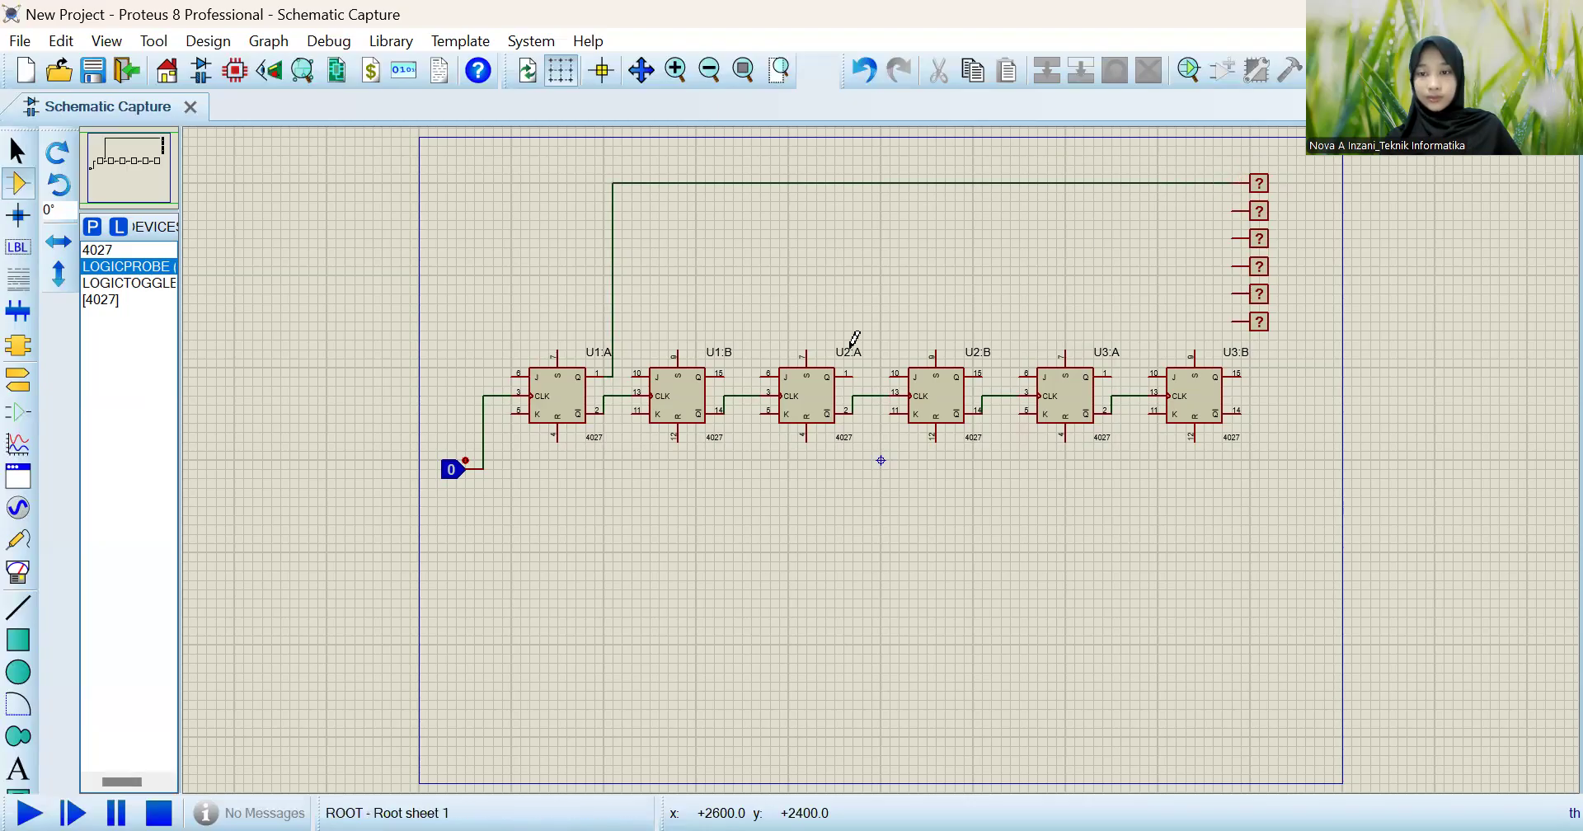
{"action": "left_click", "coordinate": [731, 371]}
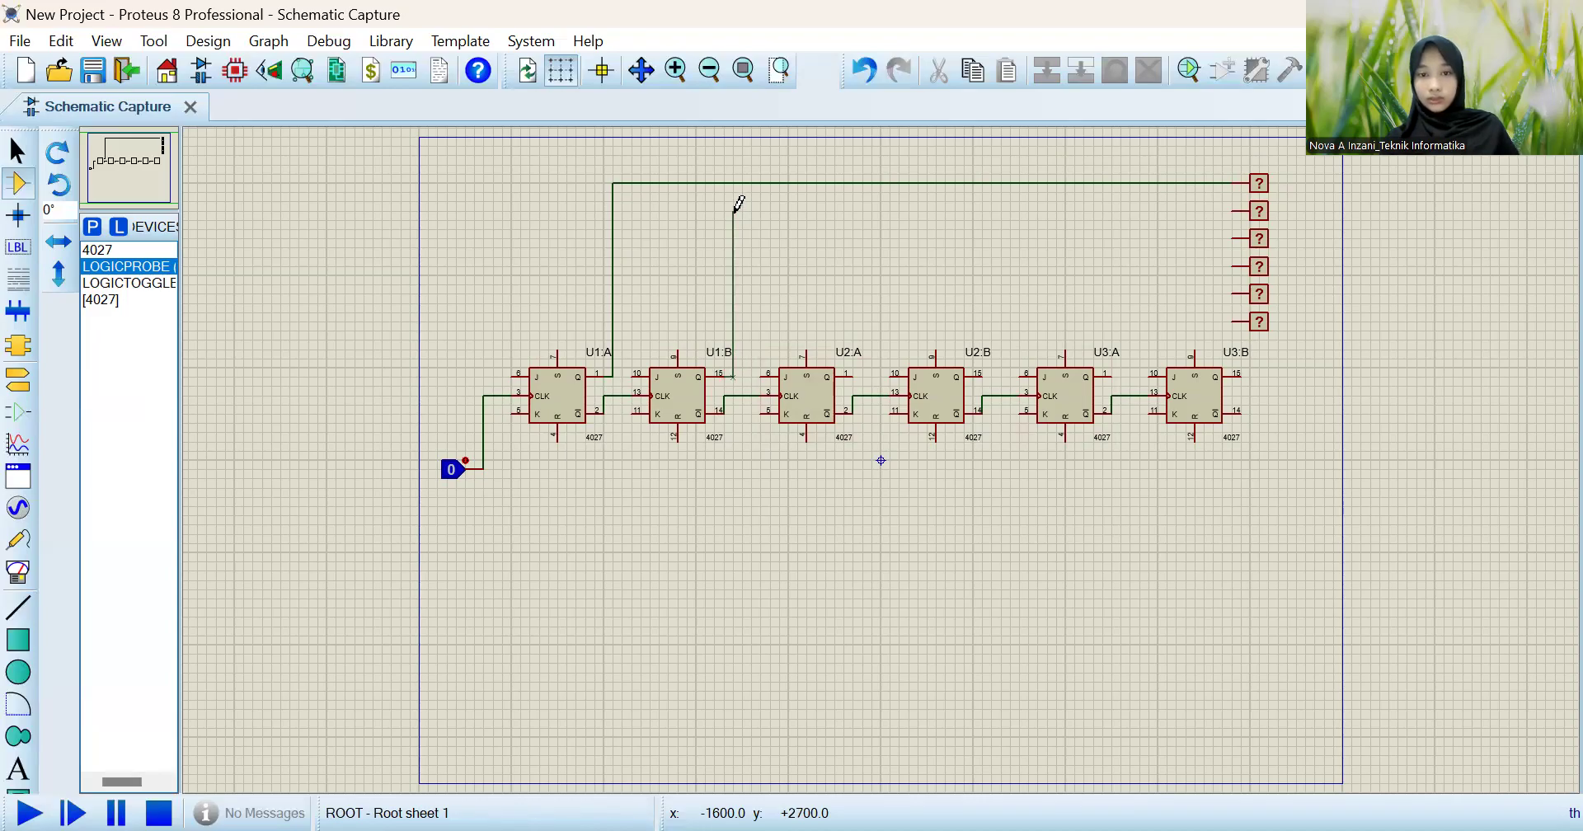
{"action": "left_click", "coordinate": [1233, 210]}
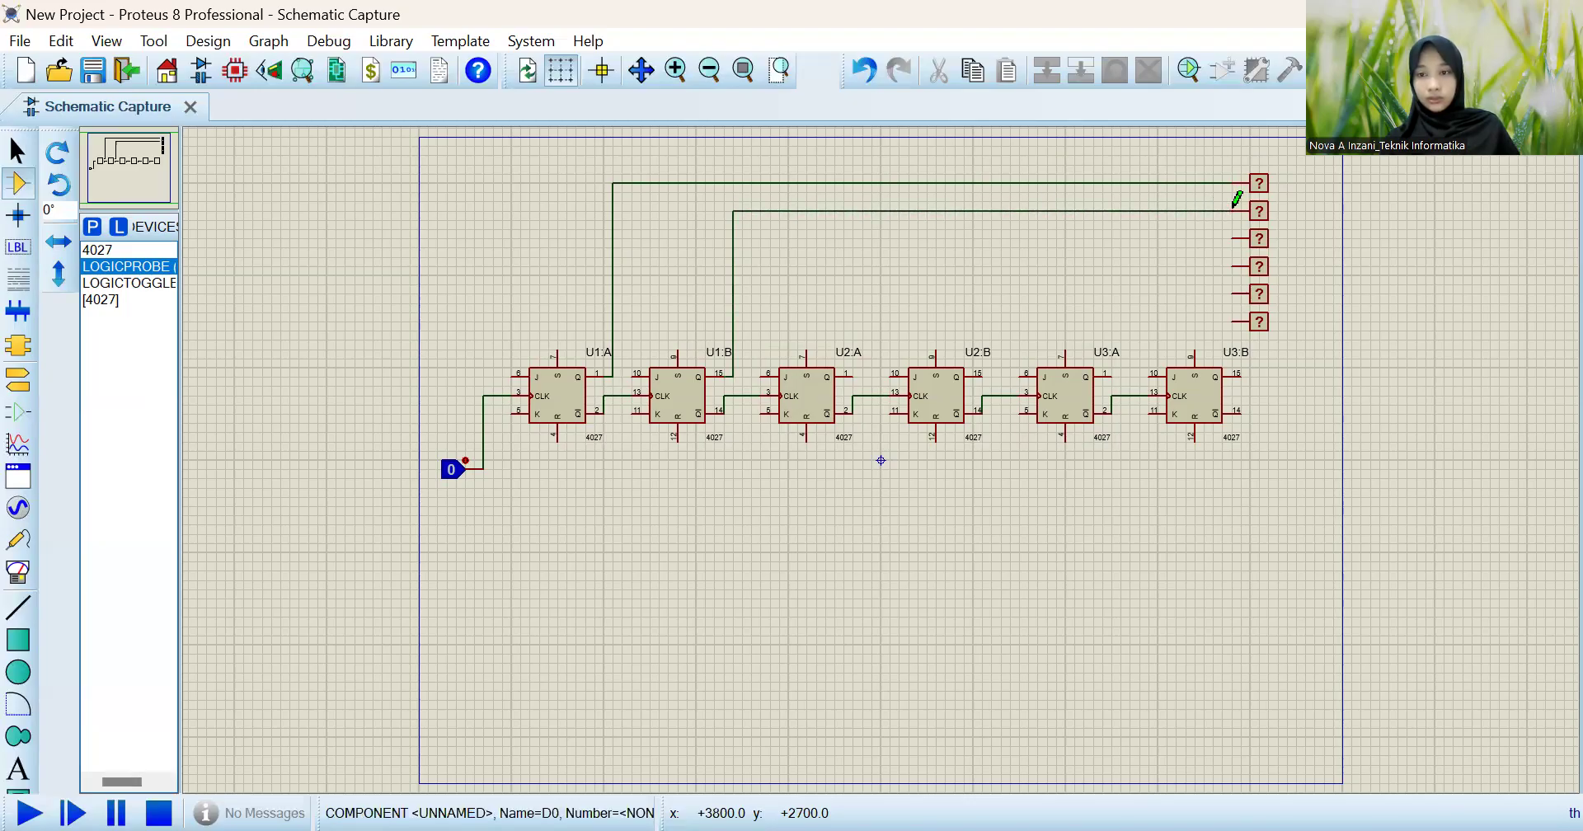
{"action": "left_click", "coordinate": [853, 376]}
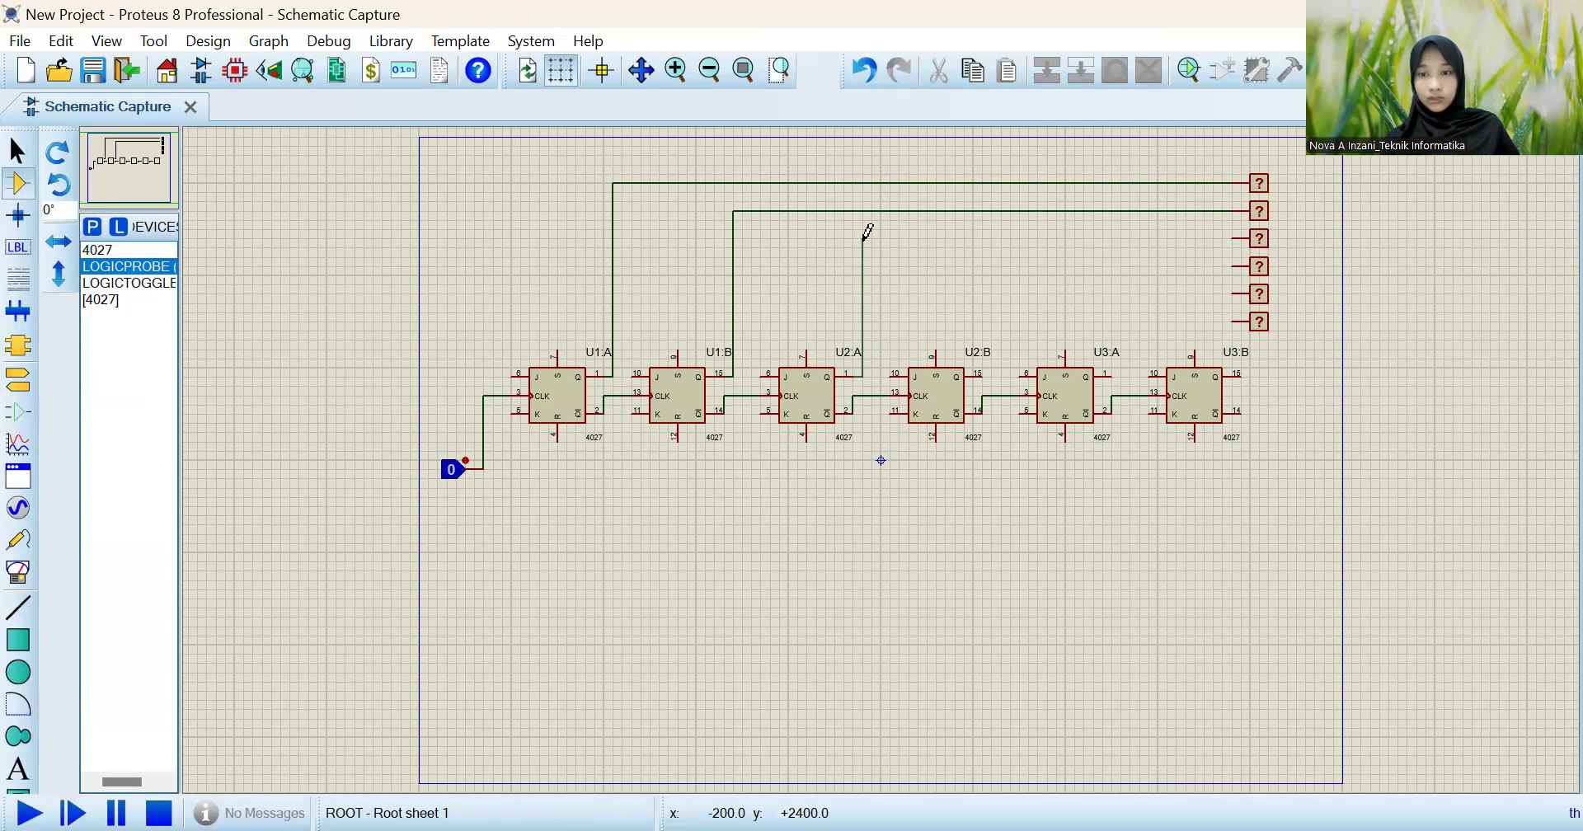
{"action": "left_click", "coordinate": [1233, 238]}
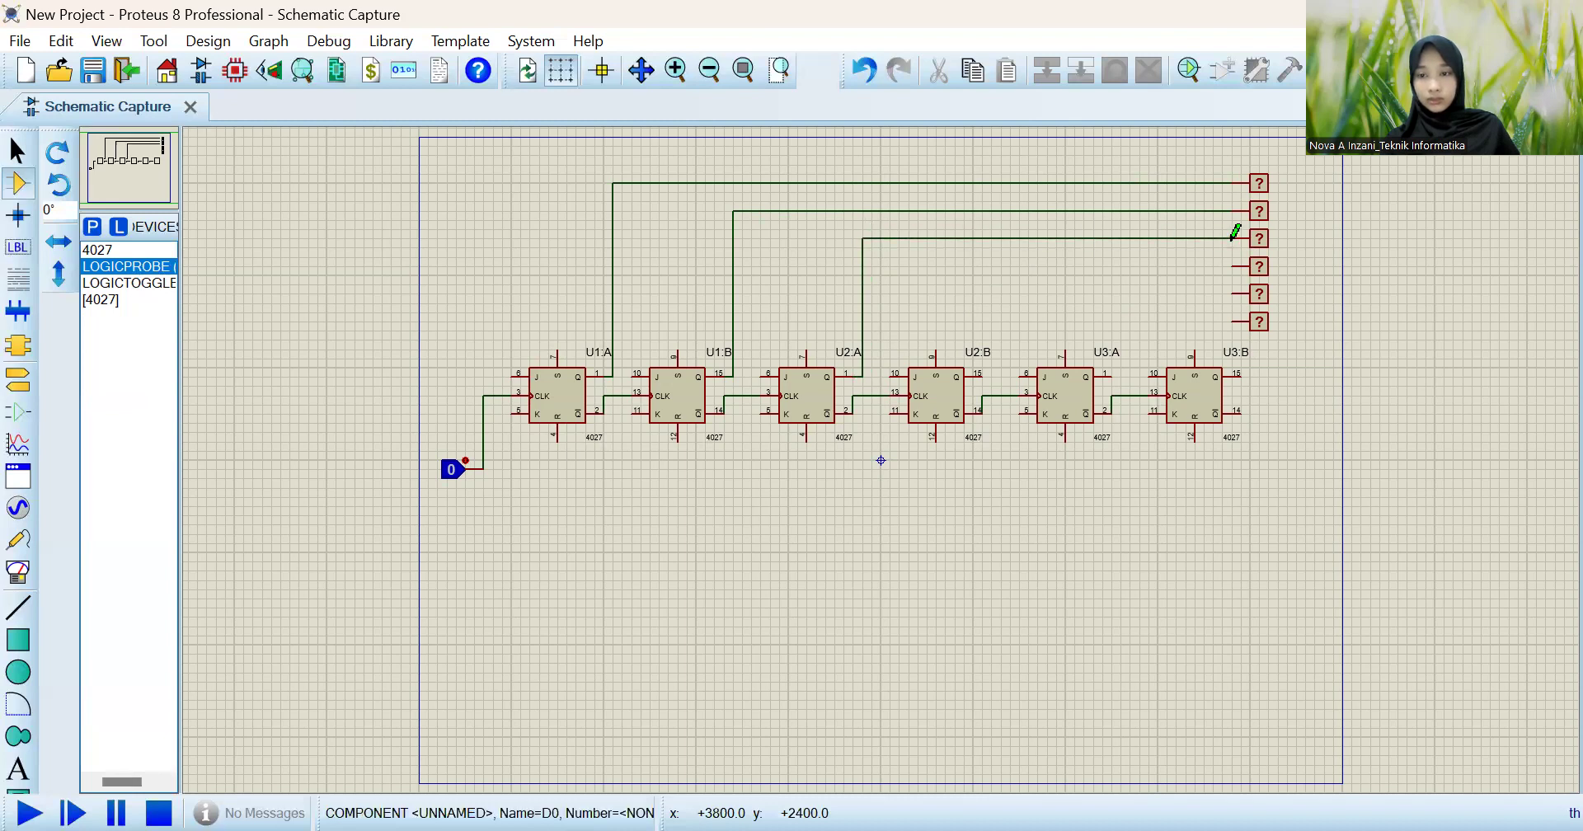
Wire the Q outputs of U2:B, U3:A and U3:B to the fourth, fifth and sixth logic probes from the top, respectively.
{"action": "left_click", "coordinate": [989, 375]}
{"action": "left_click", "coordinate": [1231, 265]}
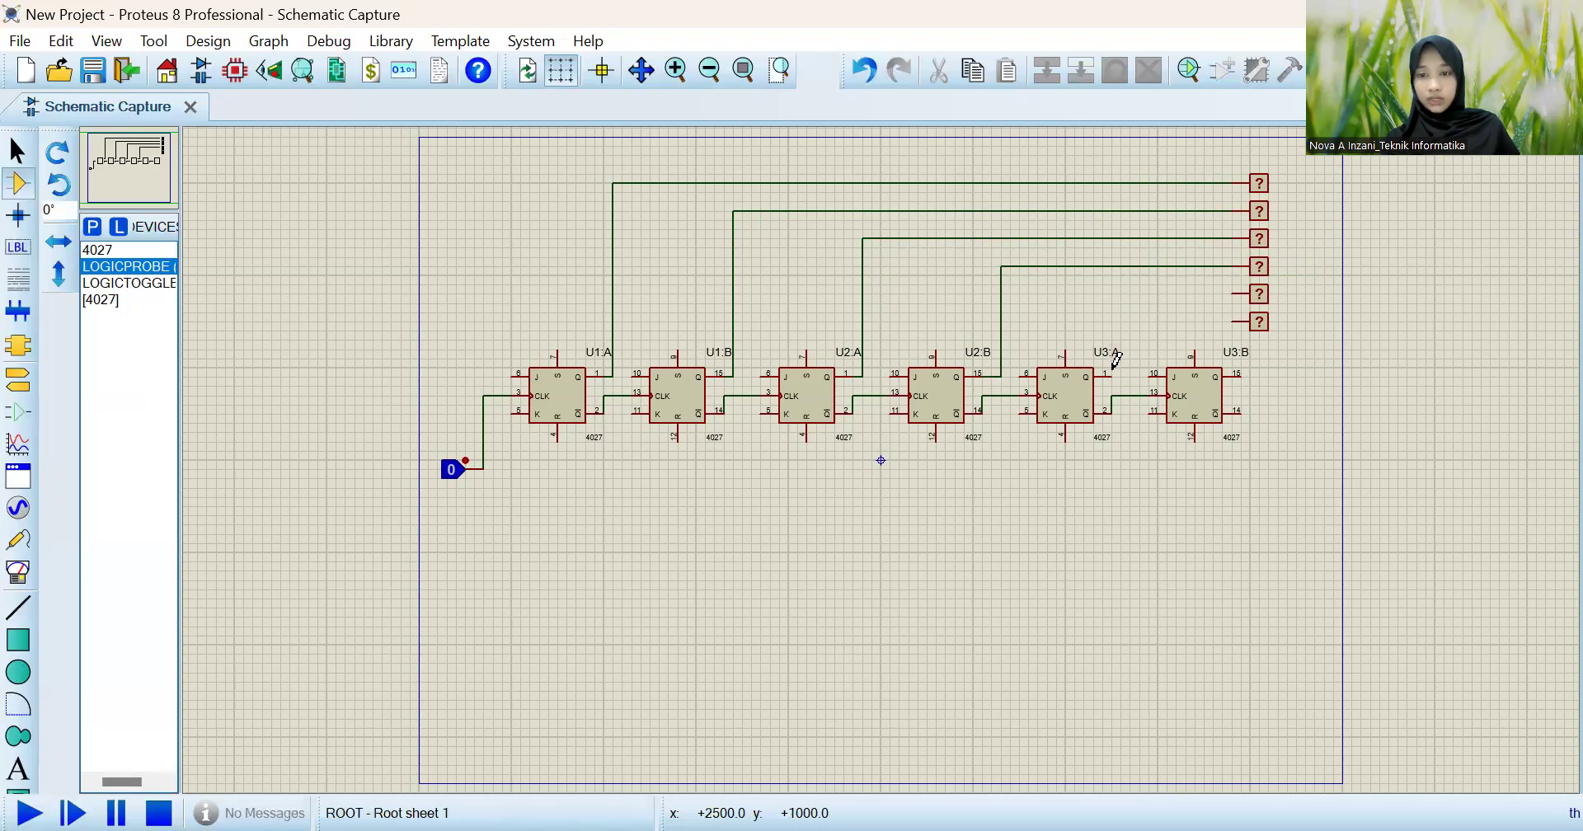
{"action": "left_click", "coordinate": [1112, 373]}
{"action": "left_click", "coordinate": [1234, 290]}
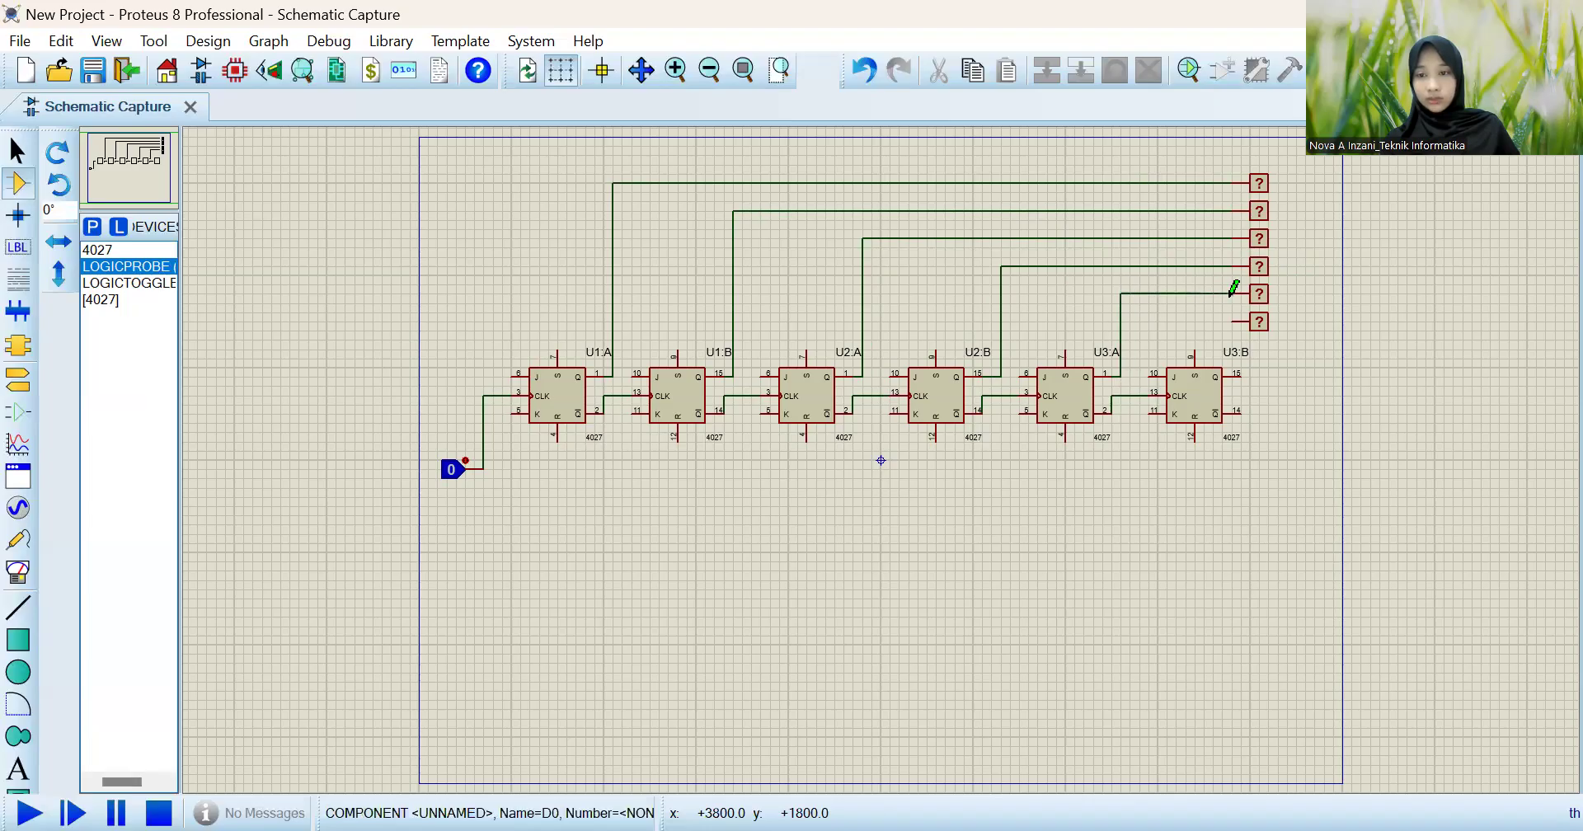
{"action": "left_click", "coordinate": [1245, 371]}
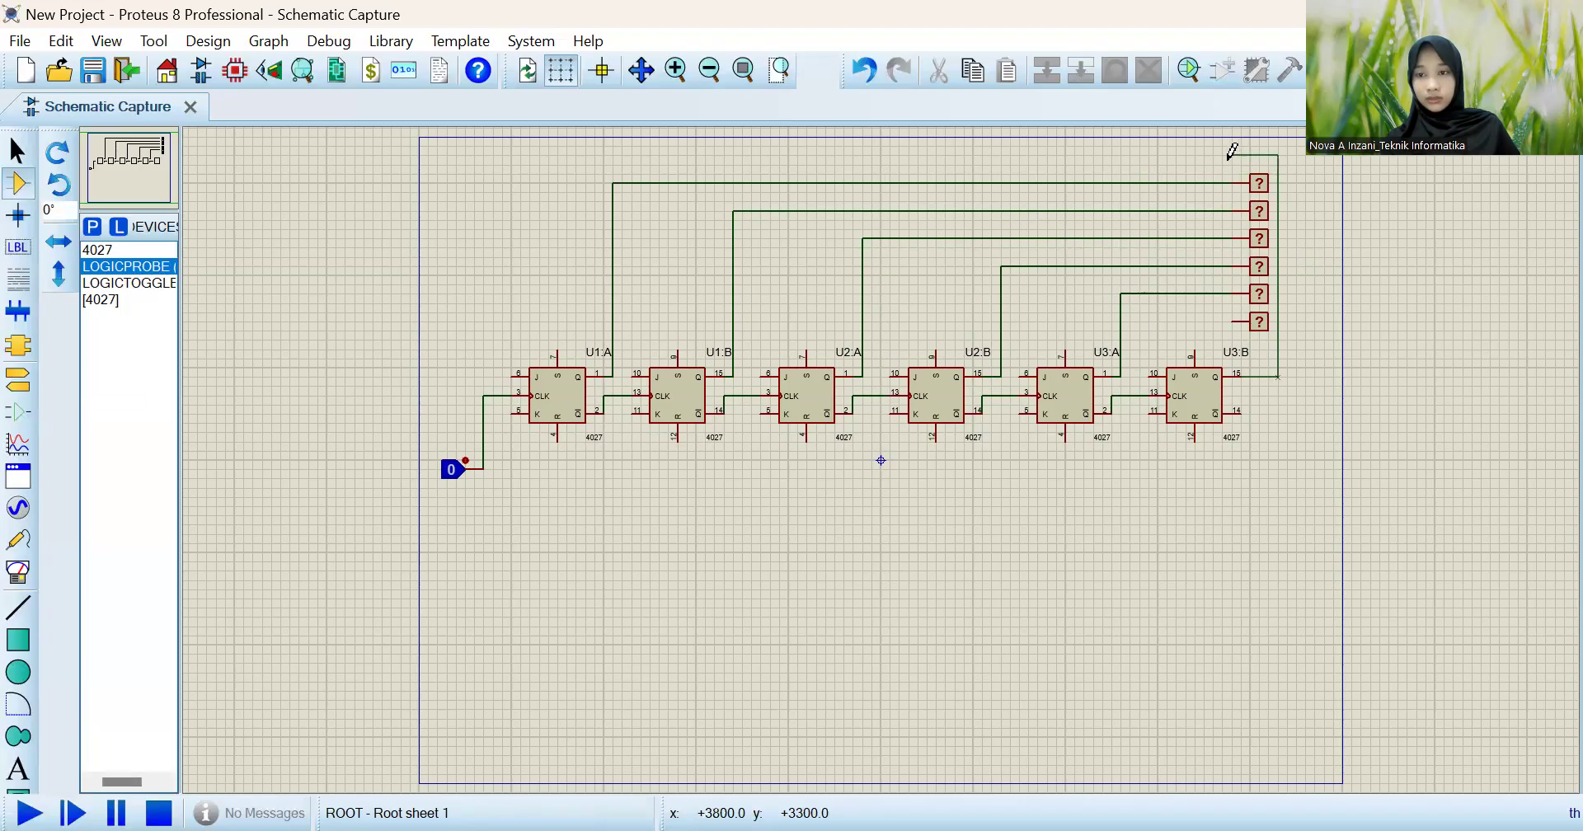
{"action": "left_click", "coordinate": [1232, 318]}
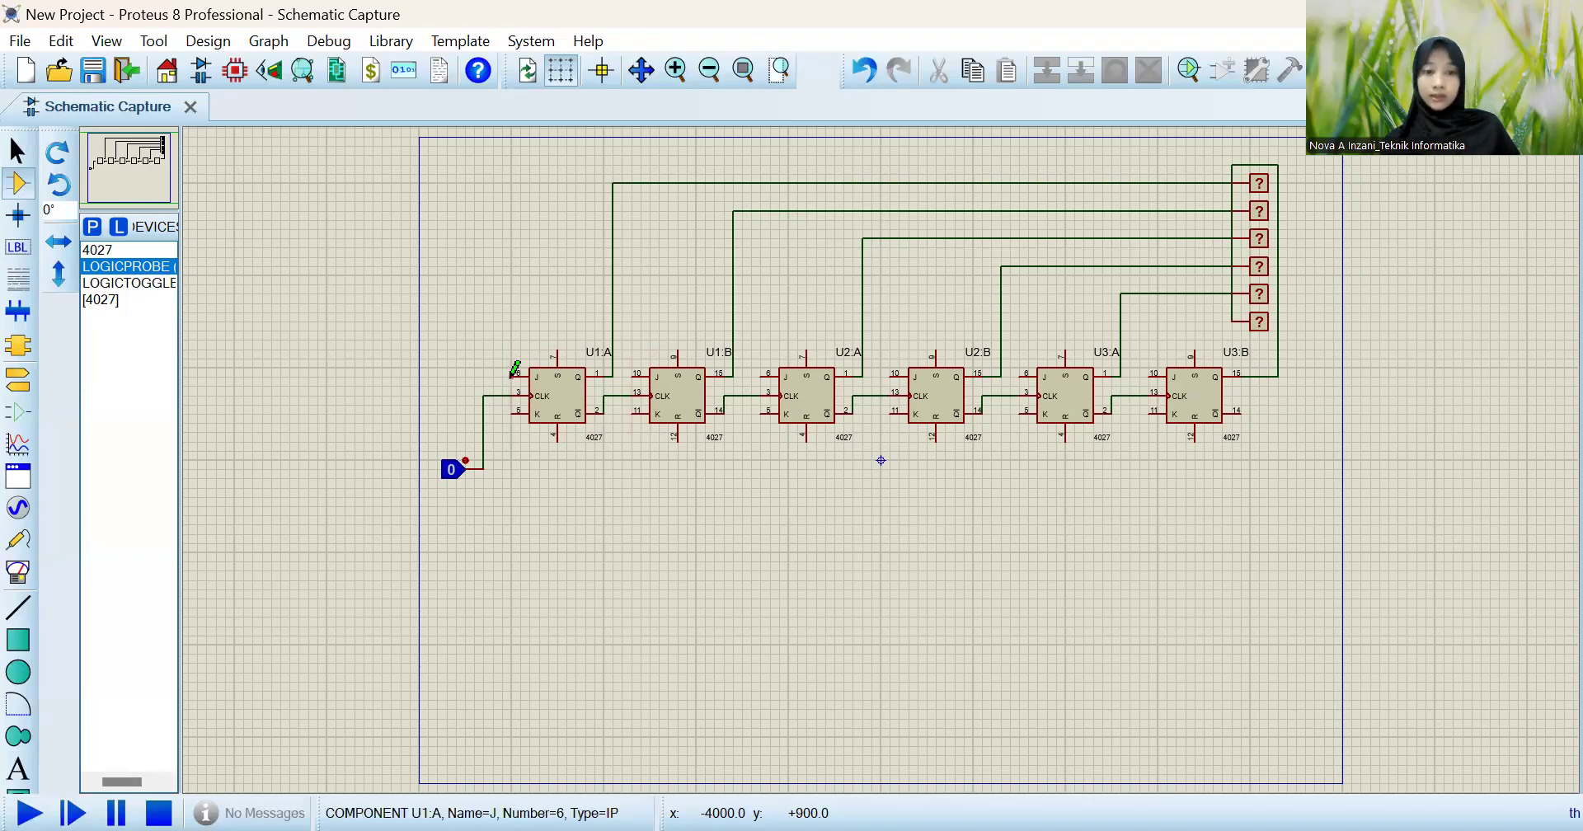
{"action": "left_click", "coordinate": [514, 368]}
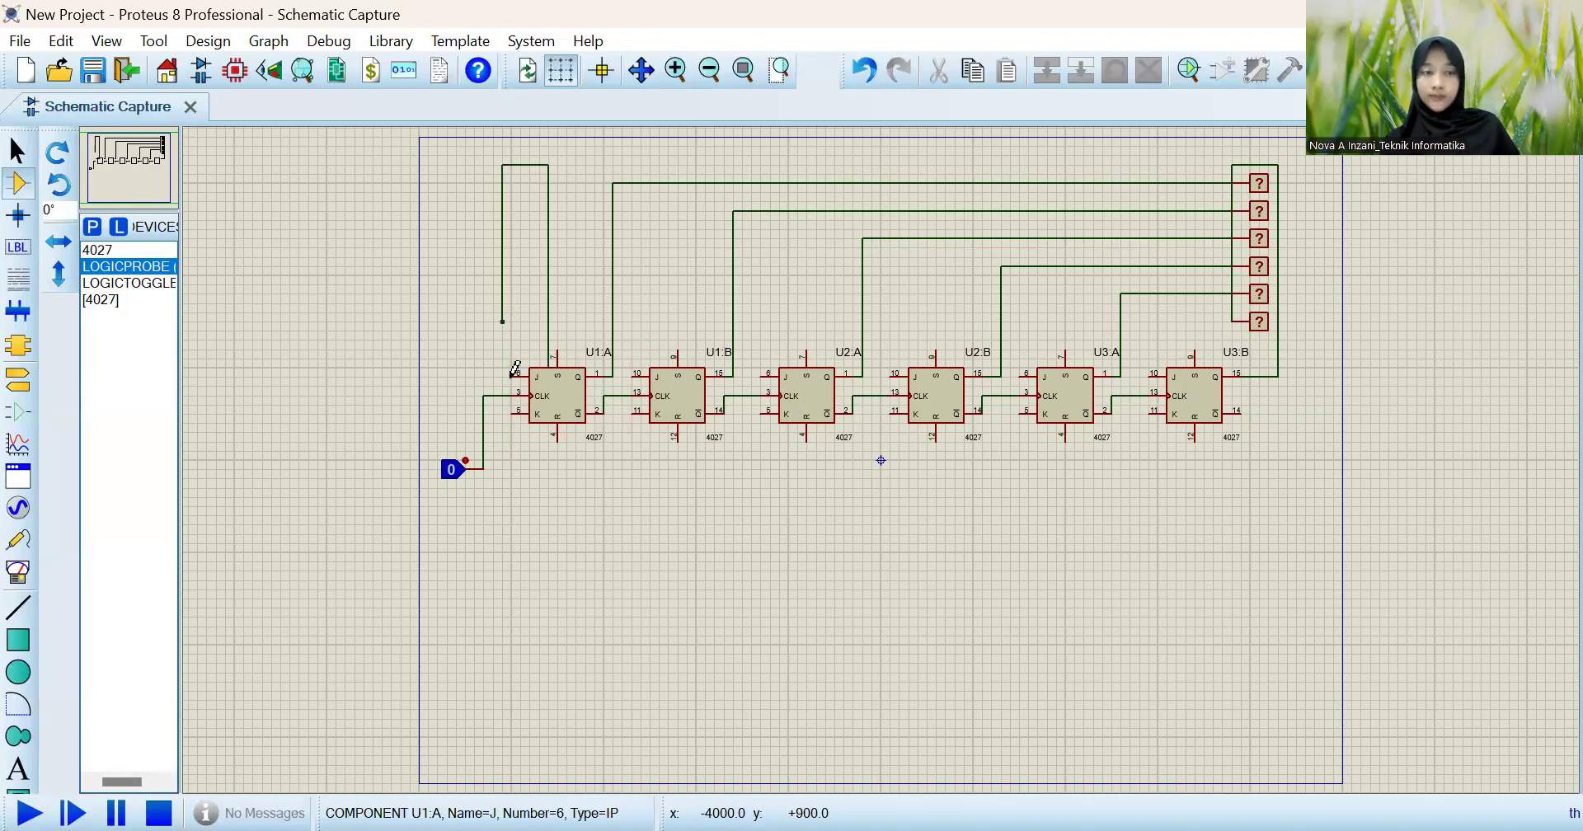
{"action": "right_click", "coordinate": [451, 255]}
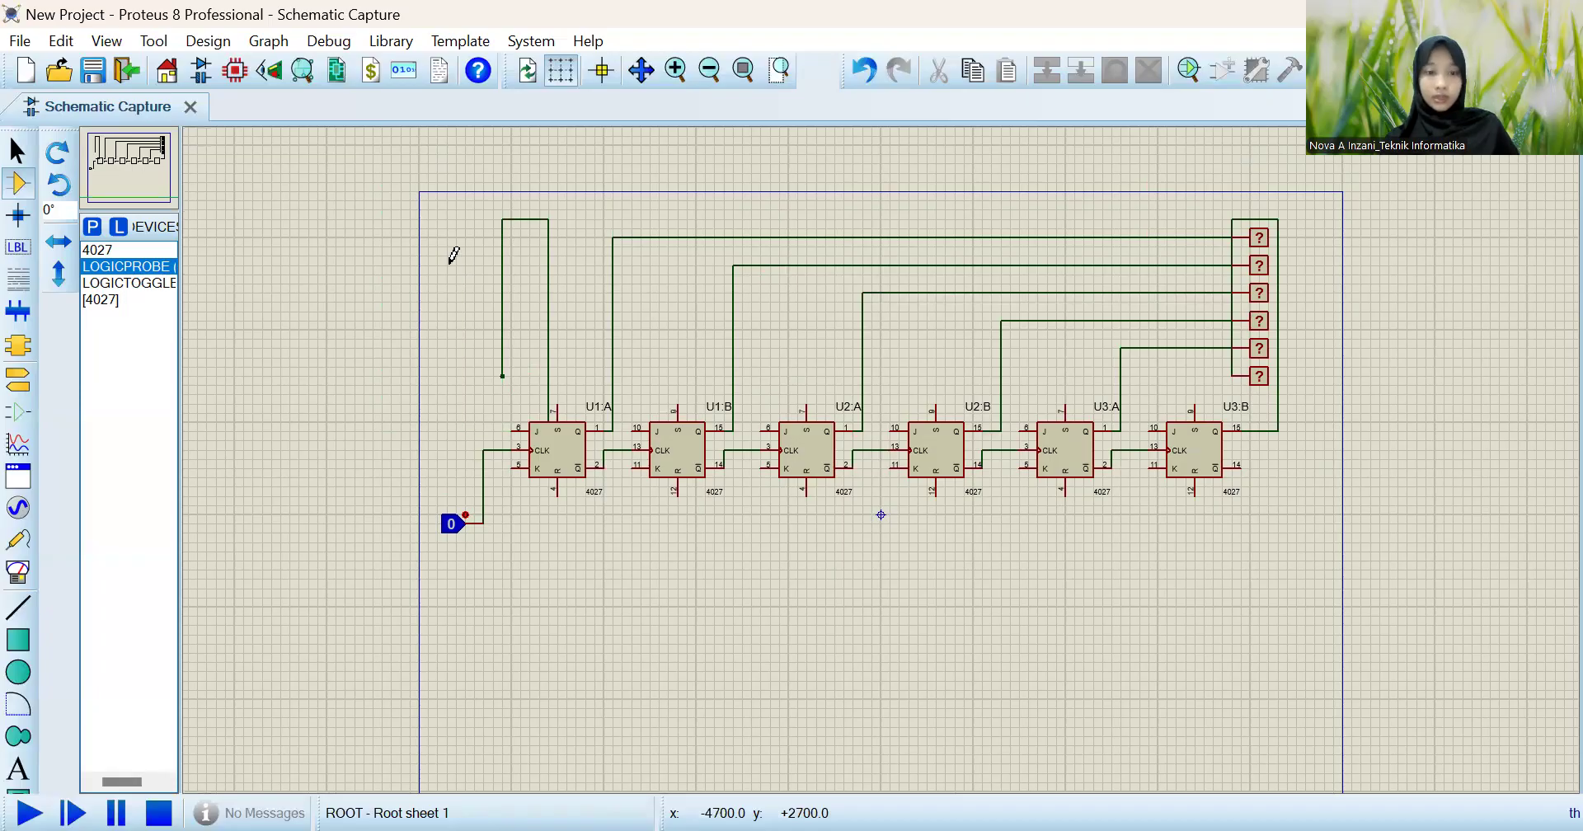
{"action": "right_click", "coordinate": [466, 255]}
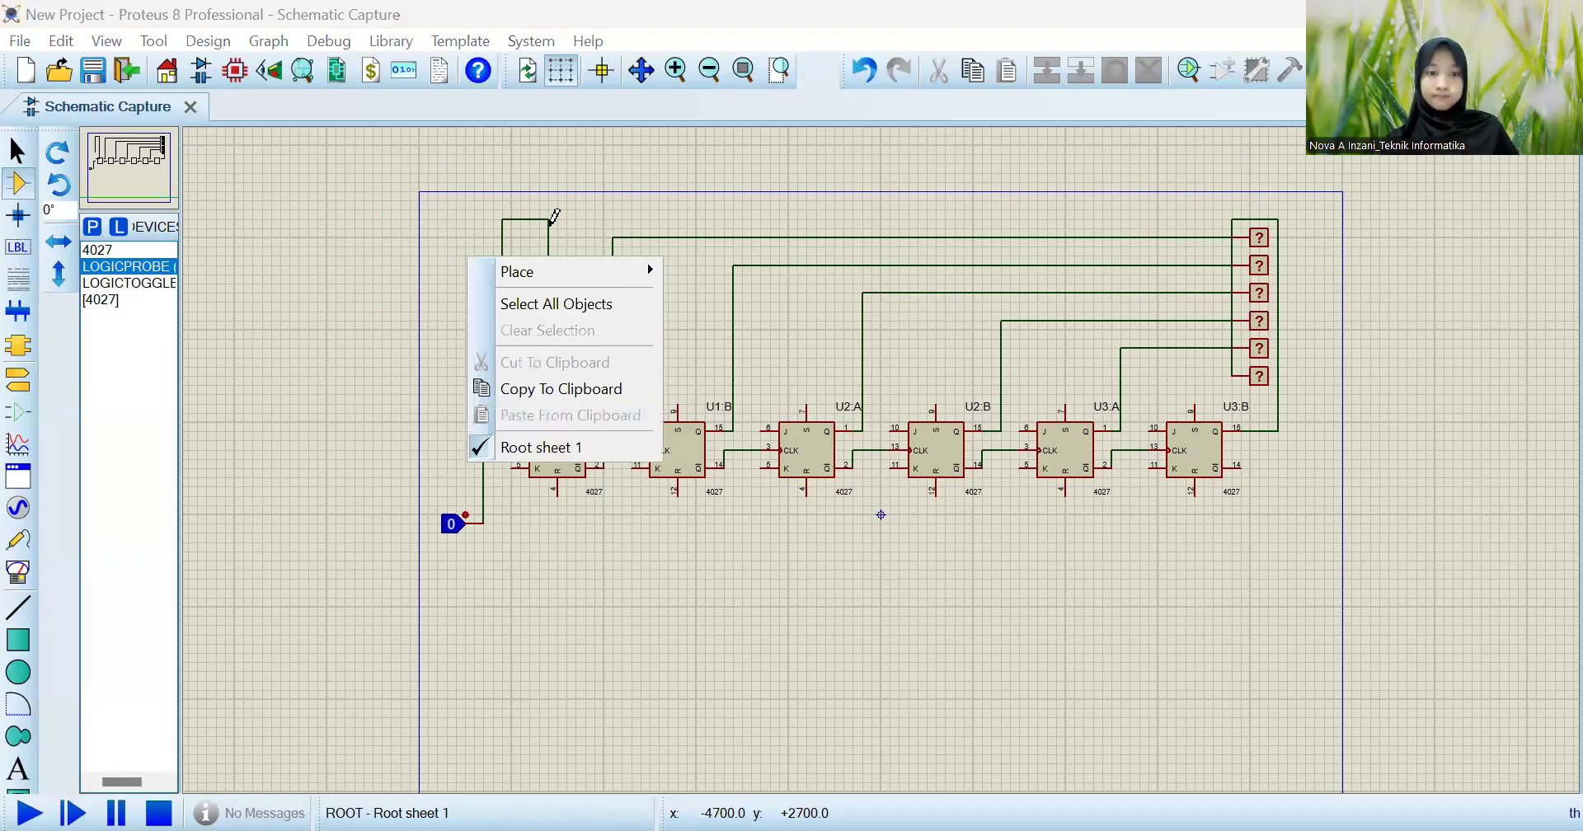
{"action": "key", "text": "Escape"}
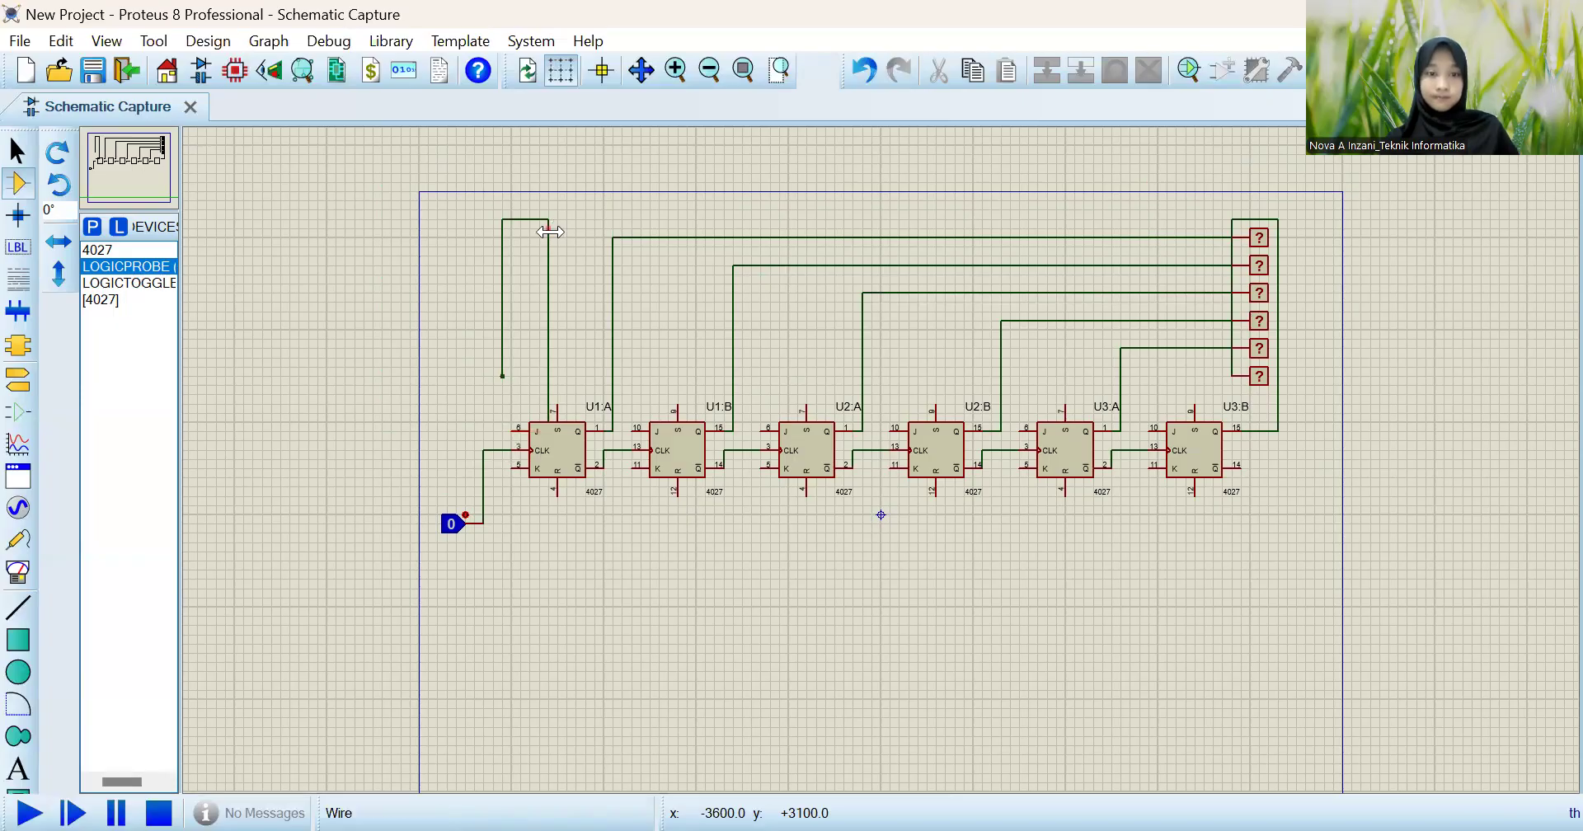
{"action": "right_click", "coordinate": [549, 231]}
{"action": "left_click", "coordinate": [606, 293]}
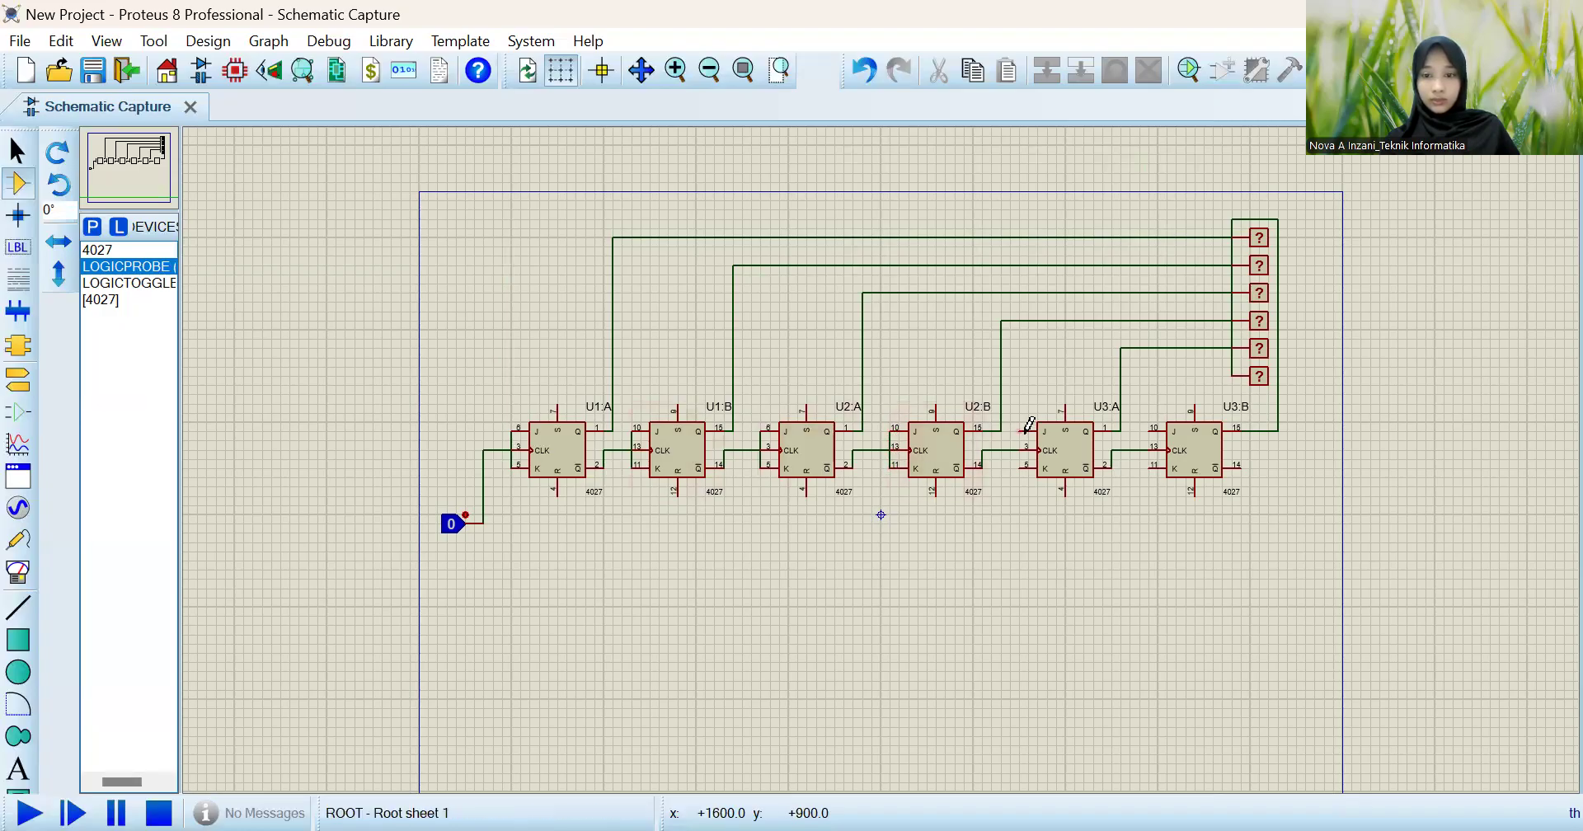
Wire the J and K inputs together on the last two flip-flops, U3:A and U3:B.
{"action": "left_click", "coordinate": [1021, 467]}
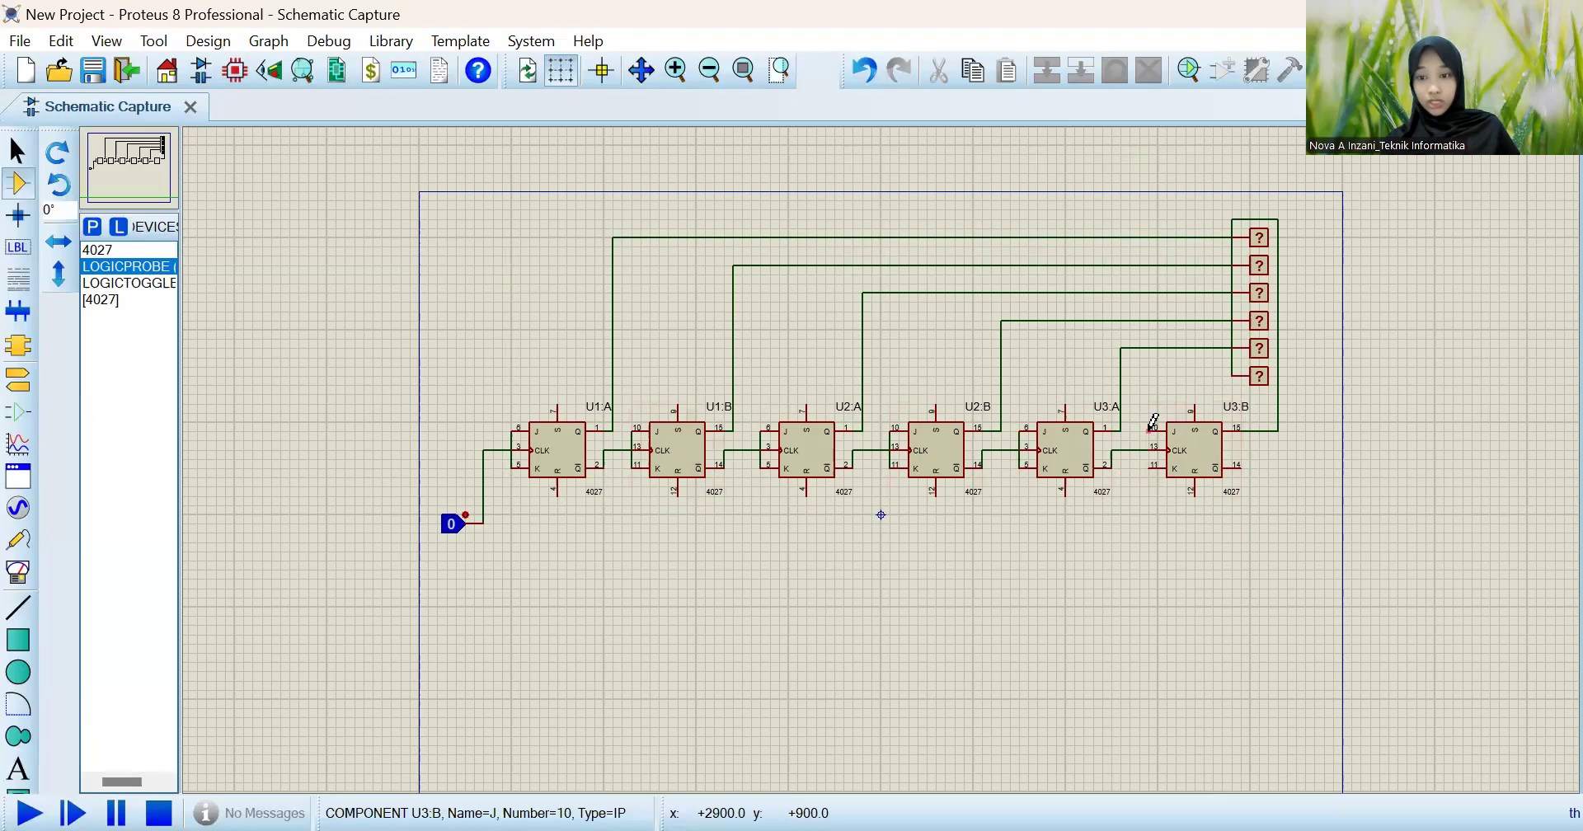
{"action": "left_click", "coordinate": [1151, 466]}
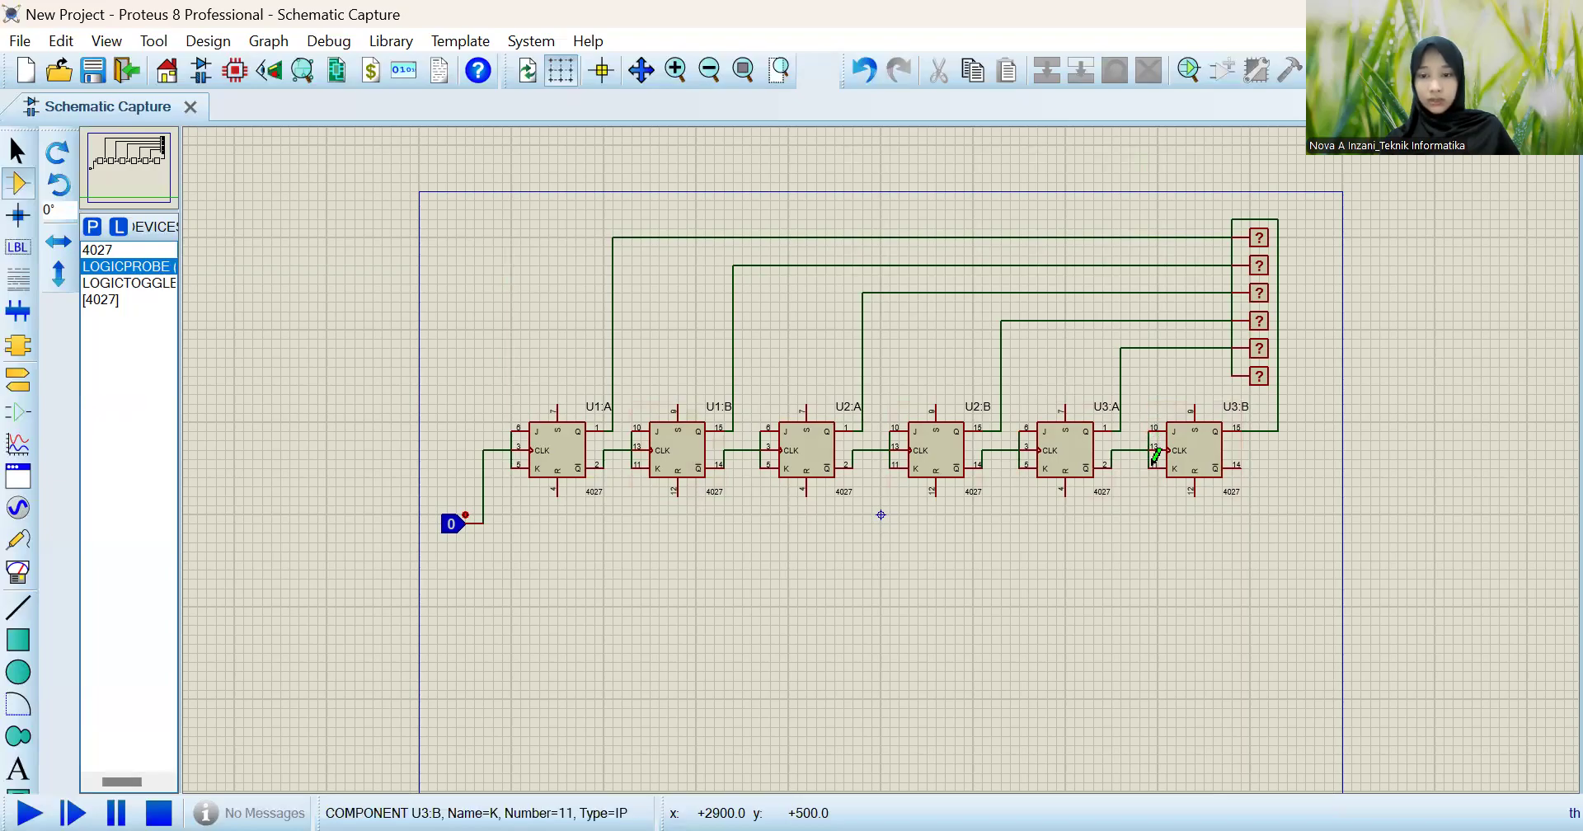
Place a POWER terminal on the J input pin of each of the six flip-flops, from U1:A to U3:B.
{"action": "left_click", "coordinate": [22, 388]}
{"action": "left_click", "coordinate": [122, 320]}
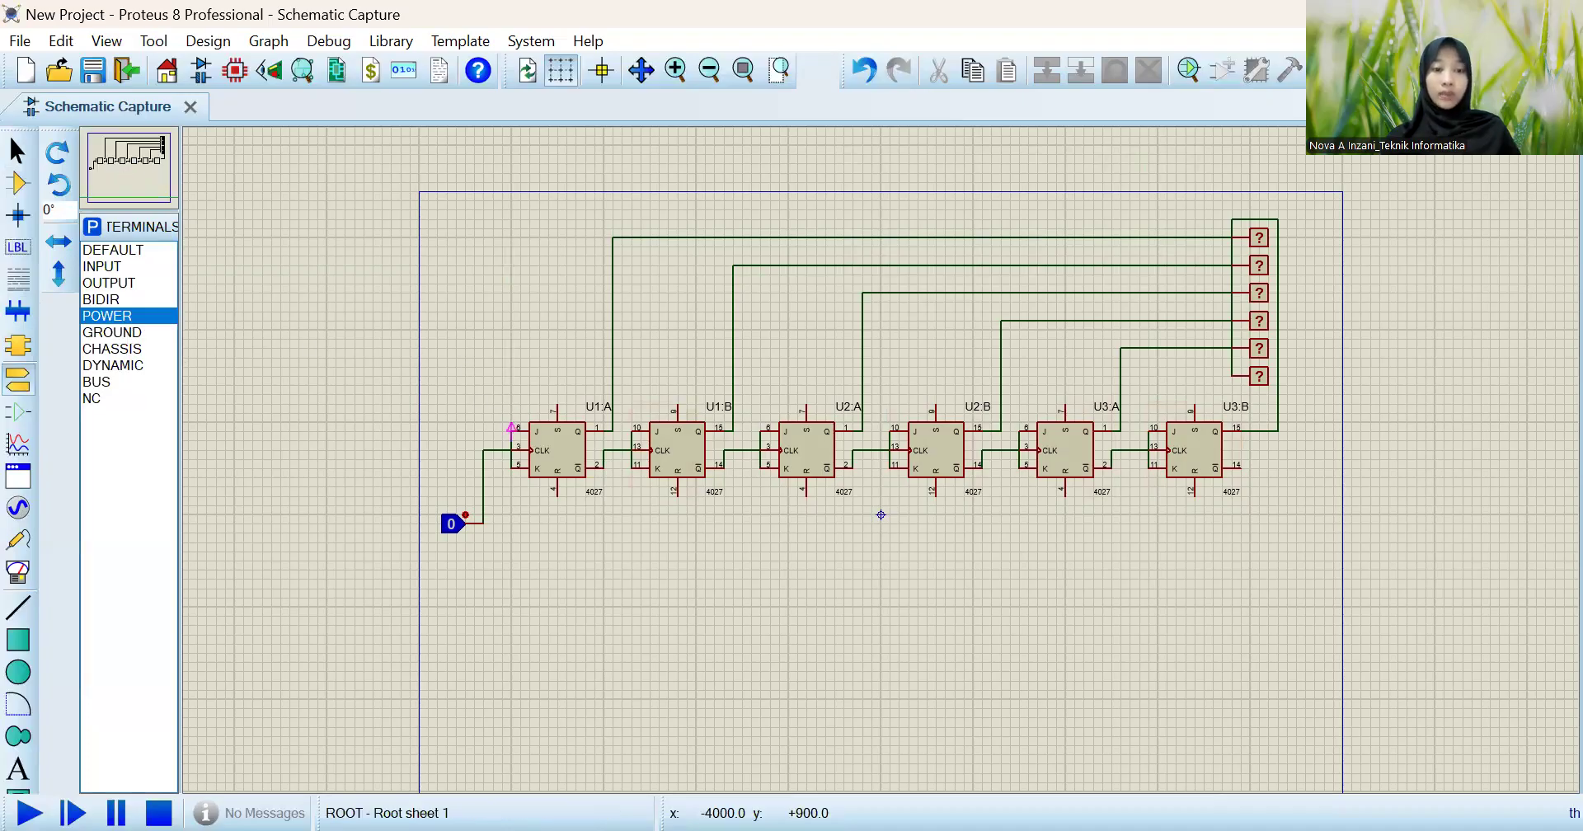
{"action": "left_click", "coordinate": [511, 421]}
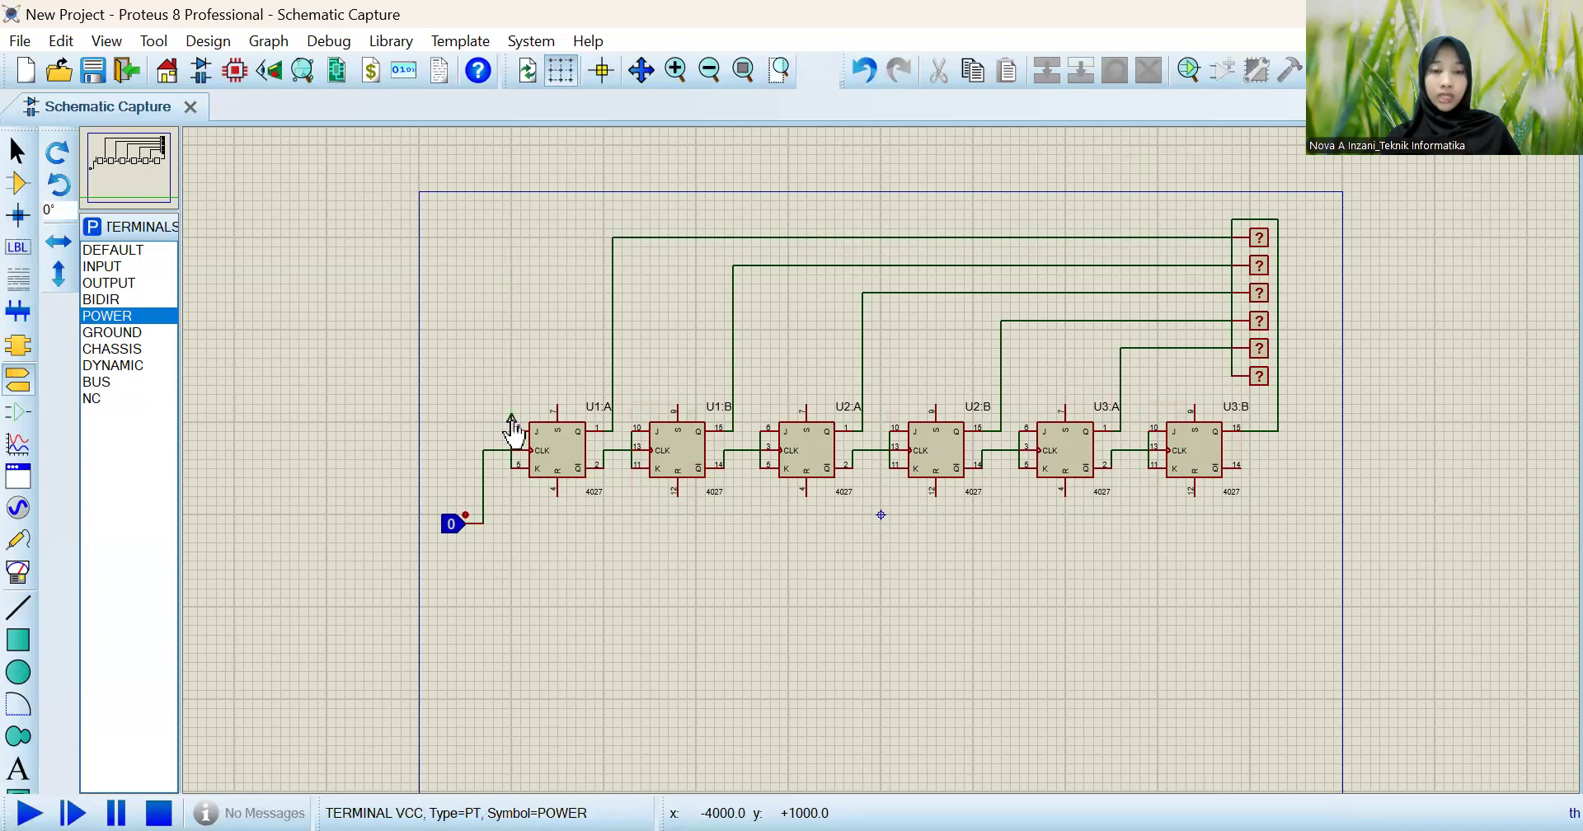
{"action": "left_click", "coordinate": [632, 421]}
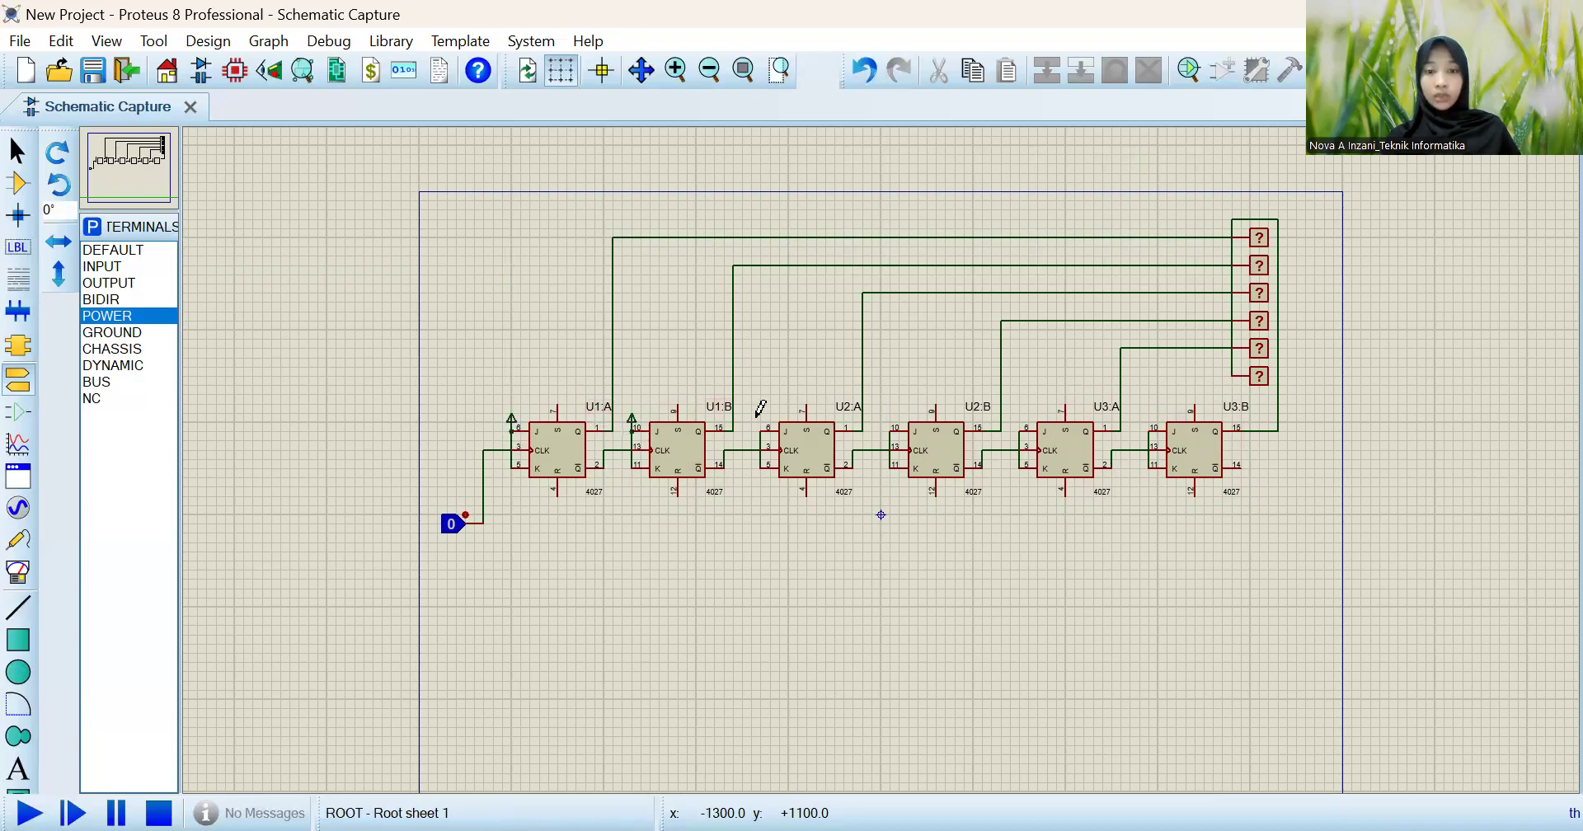
{"action": "left_click", "coordinate": [760, 421]}
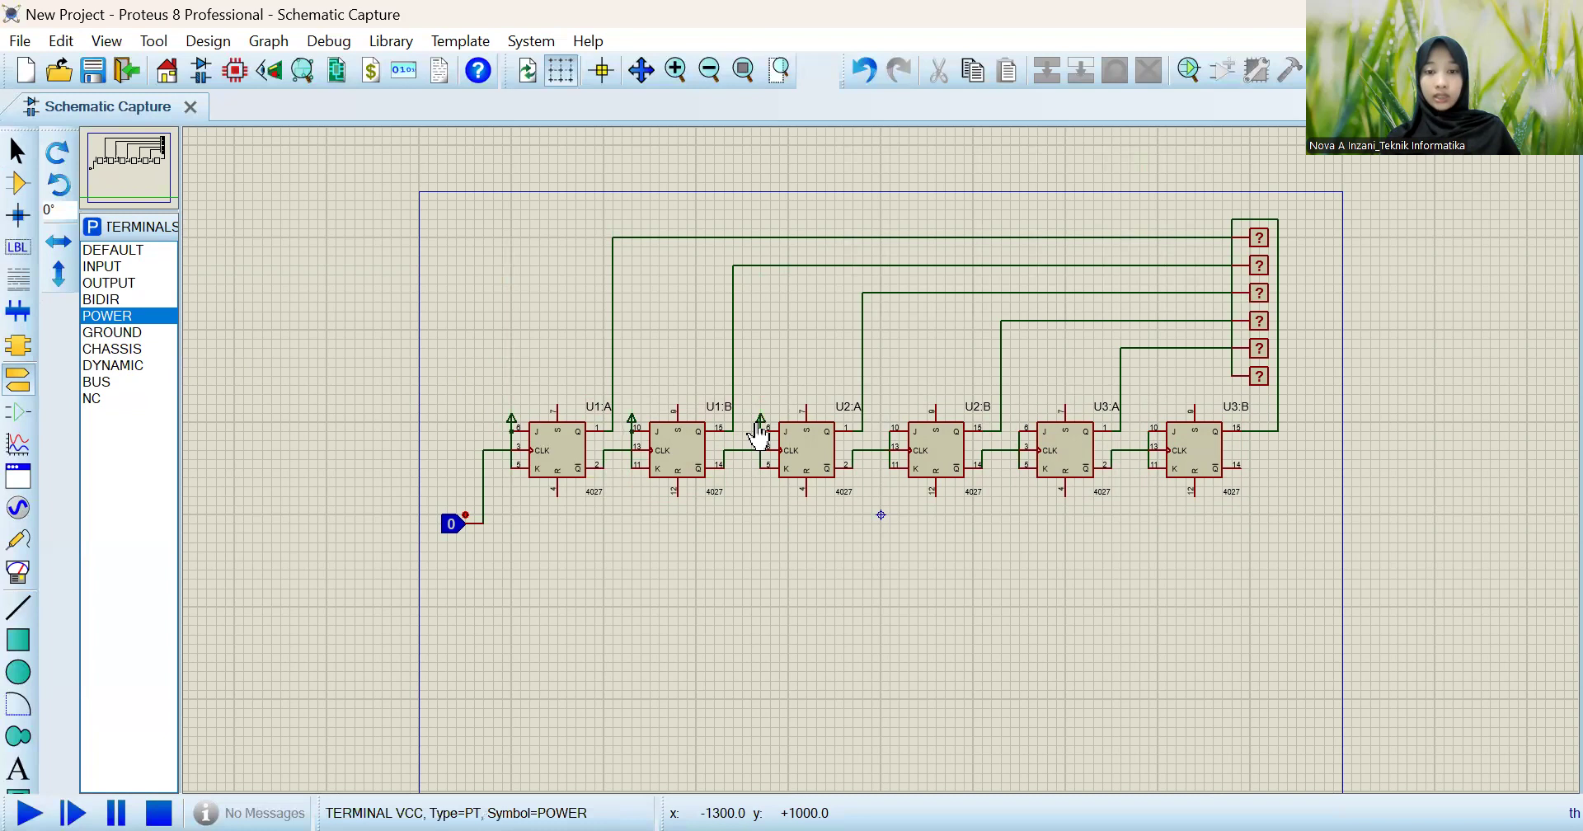
{"action": "left_click", "coordinate": [891, 420]}
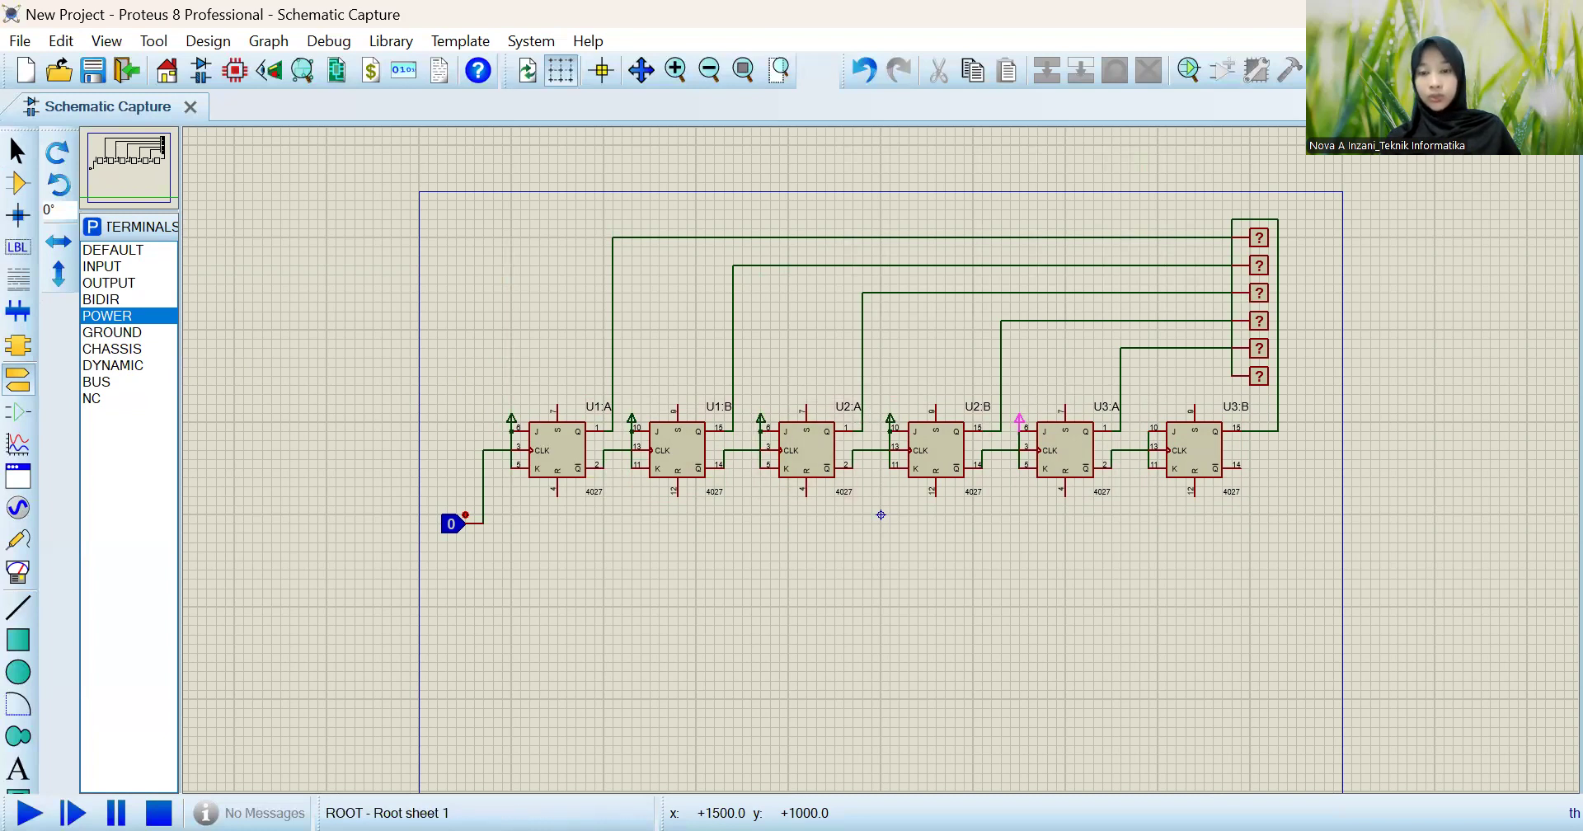
{"action": "left_click", "coordinate": [1020, 420]}
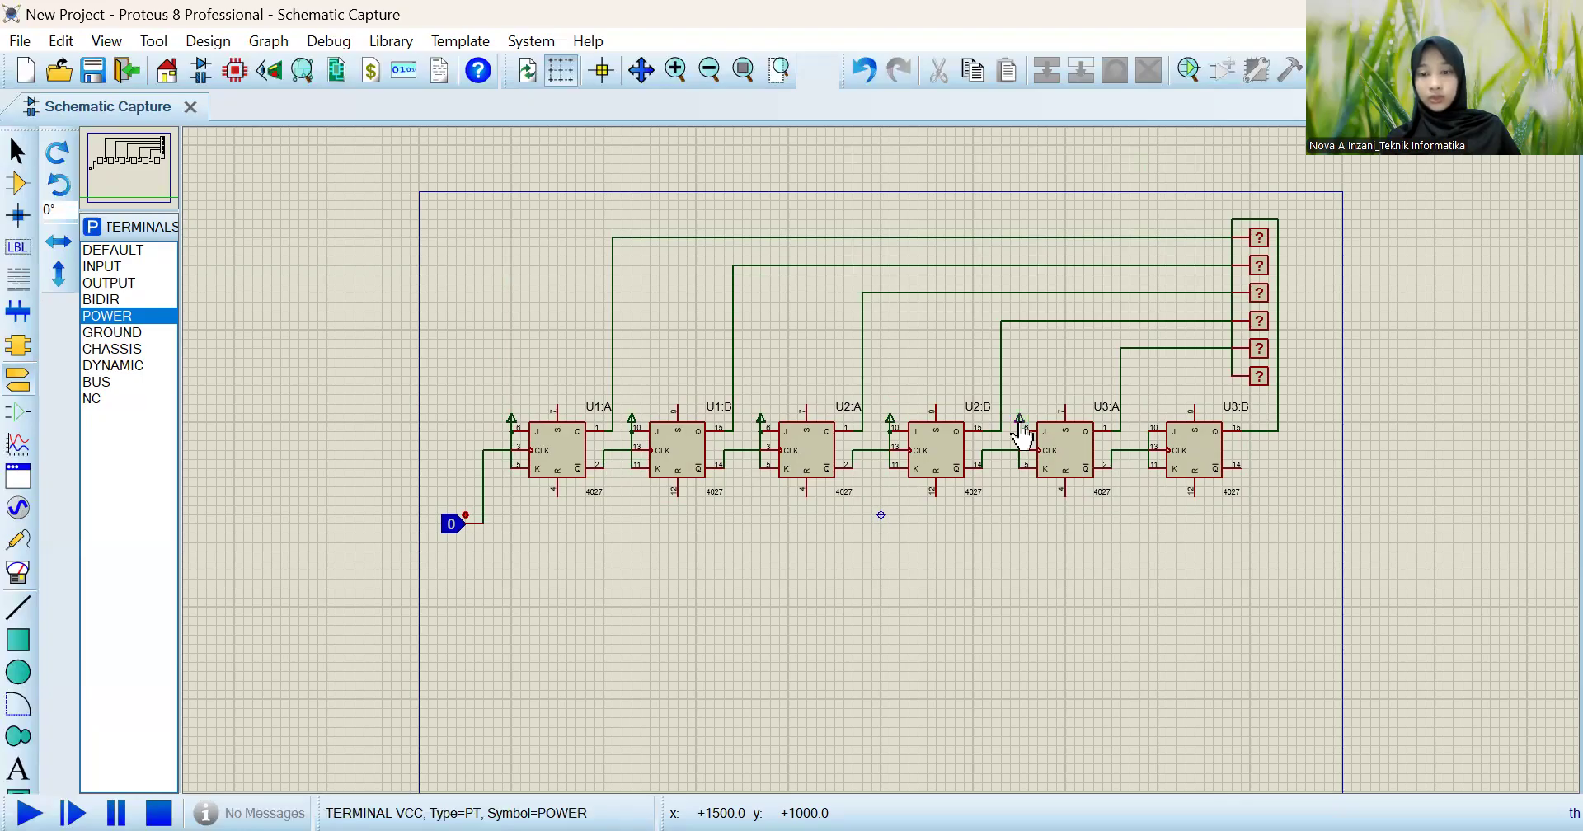
{"action": "left_click", "coordinate": [1148, 421]}
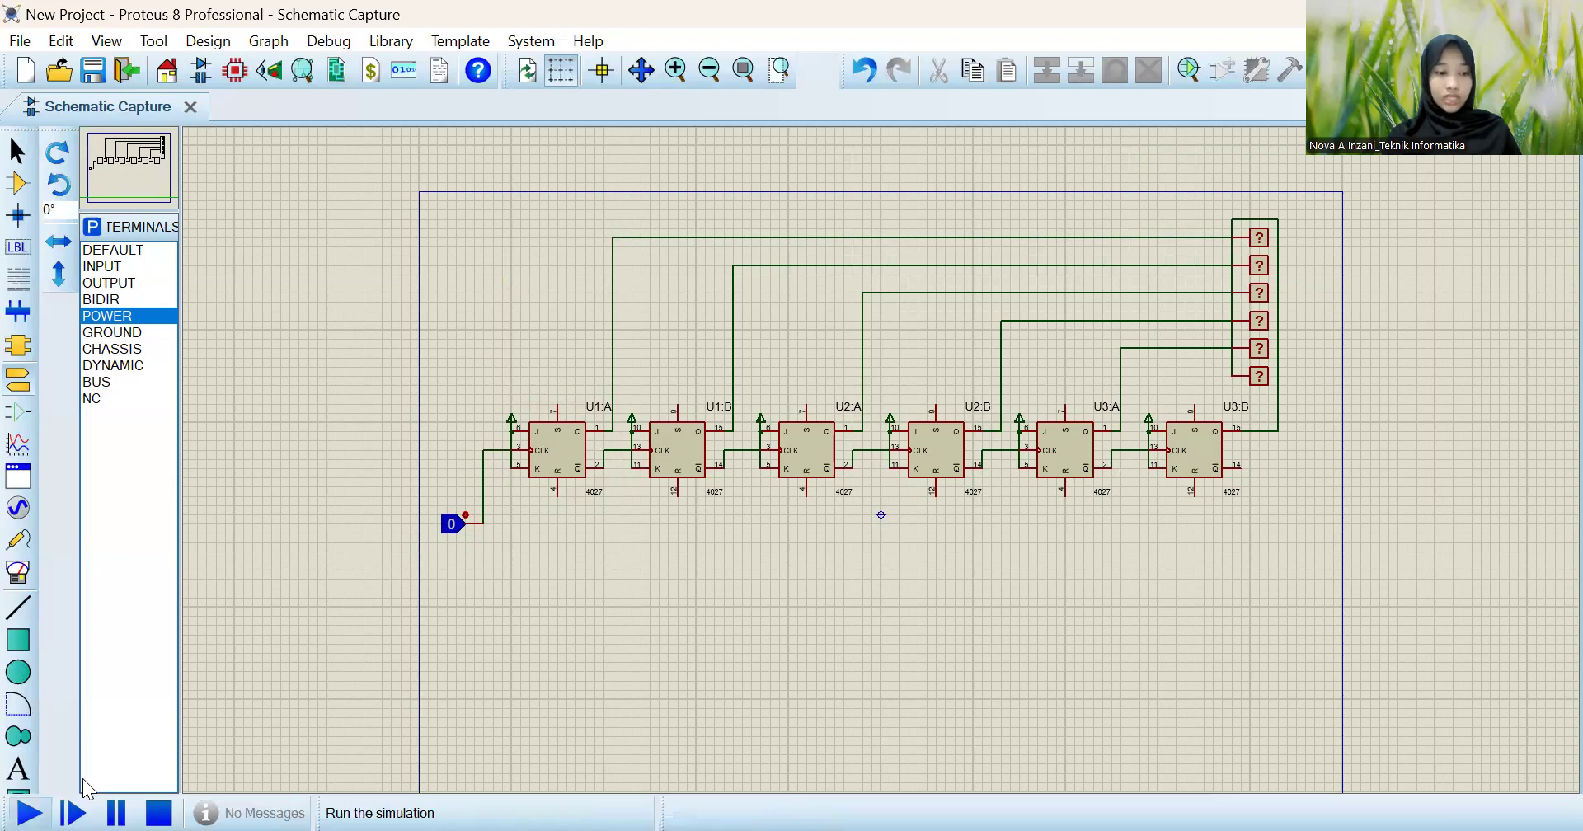
Run the simulation and switch the logic toggle repeatedly between 0 and 1 to clock the flip-flop chain.
{"action": "key", "text": "F12"}
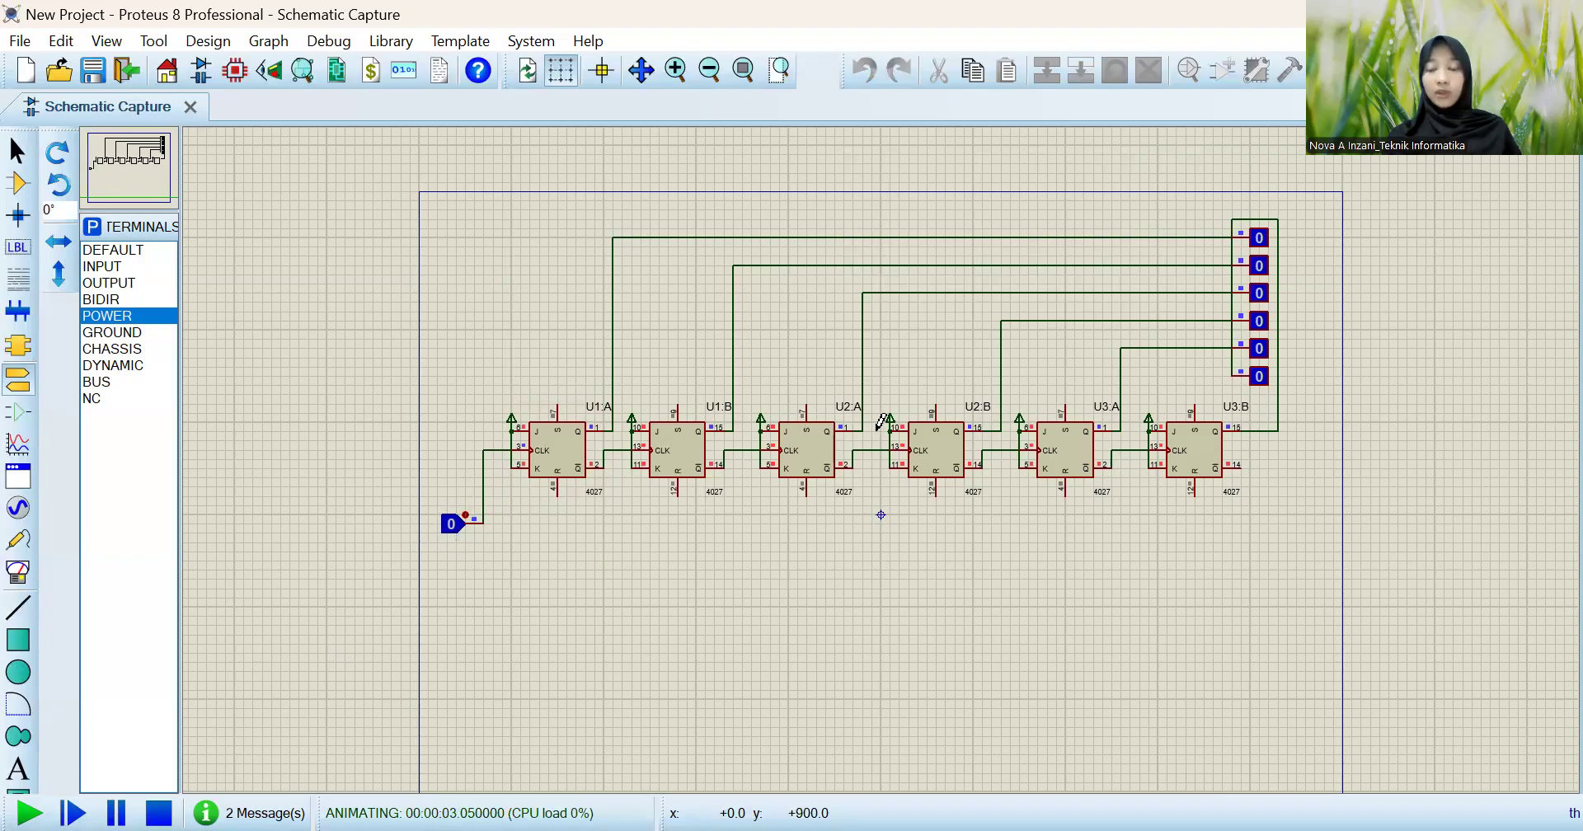
{"action": "left_click", "coordinate": [466, 513]}
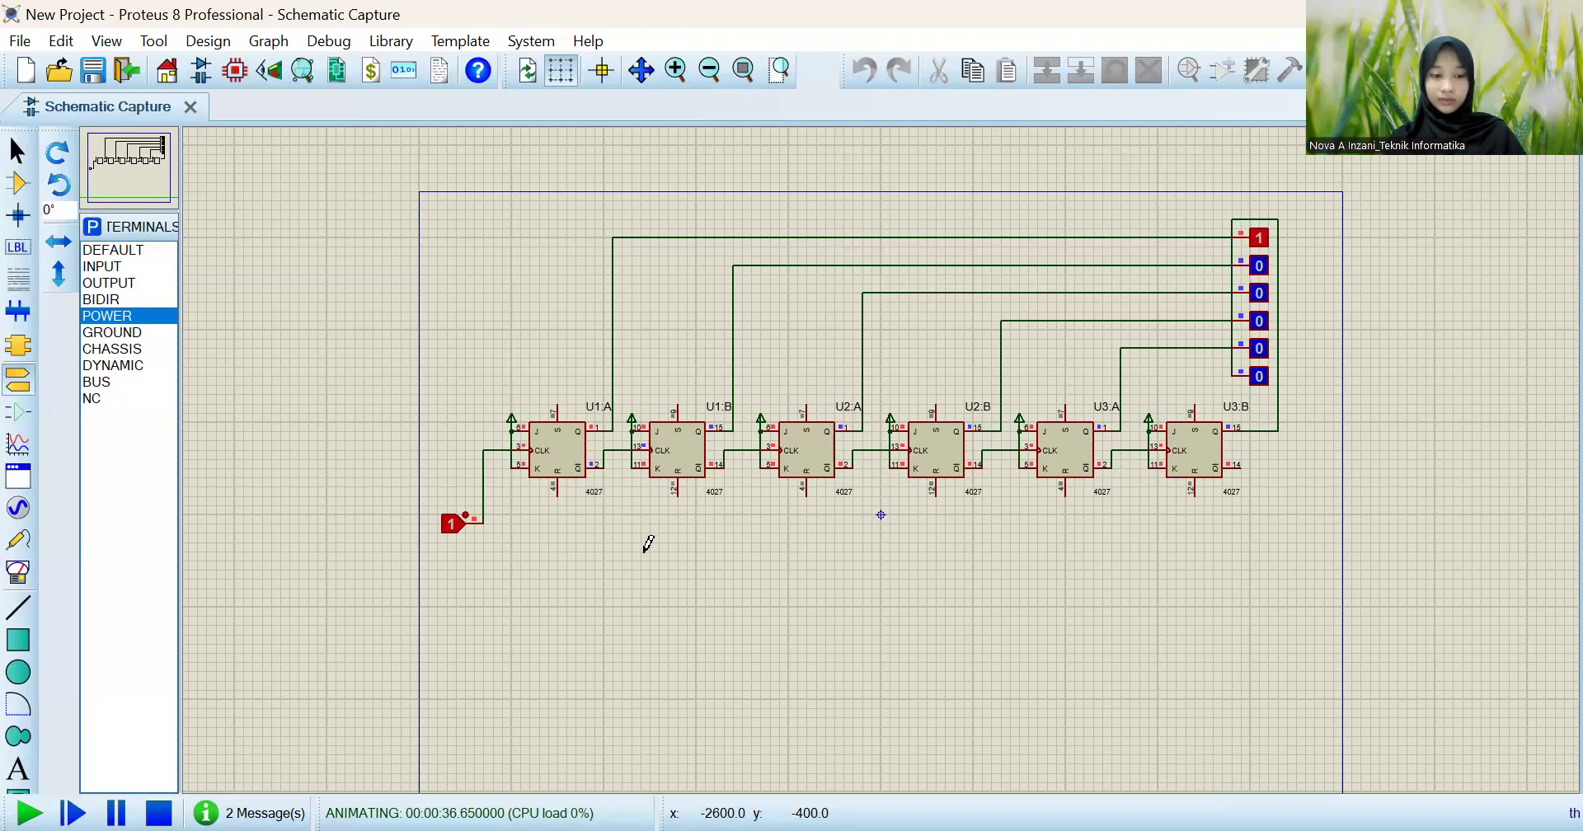
{"action": "left_click", "coordinate": [465, 512]}
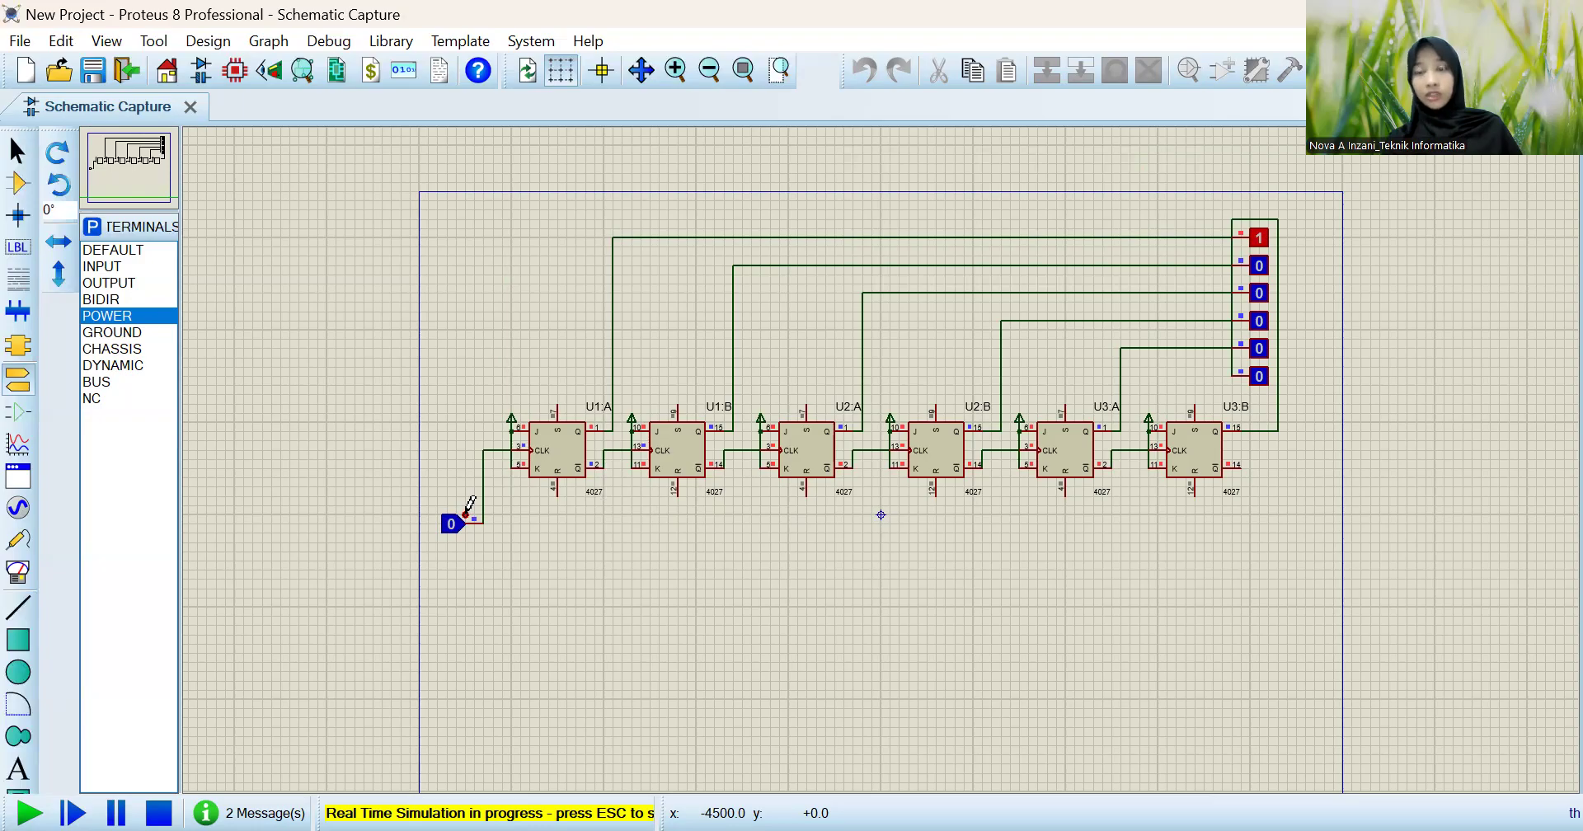
{"action": "left_click", "coordinate": [465, 513]}
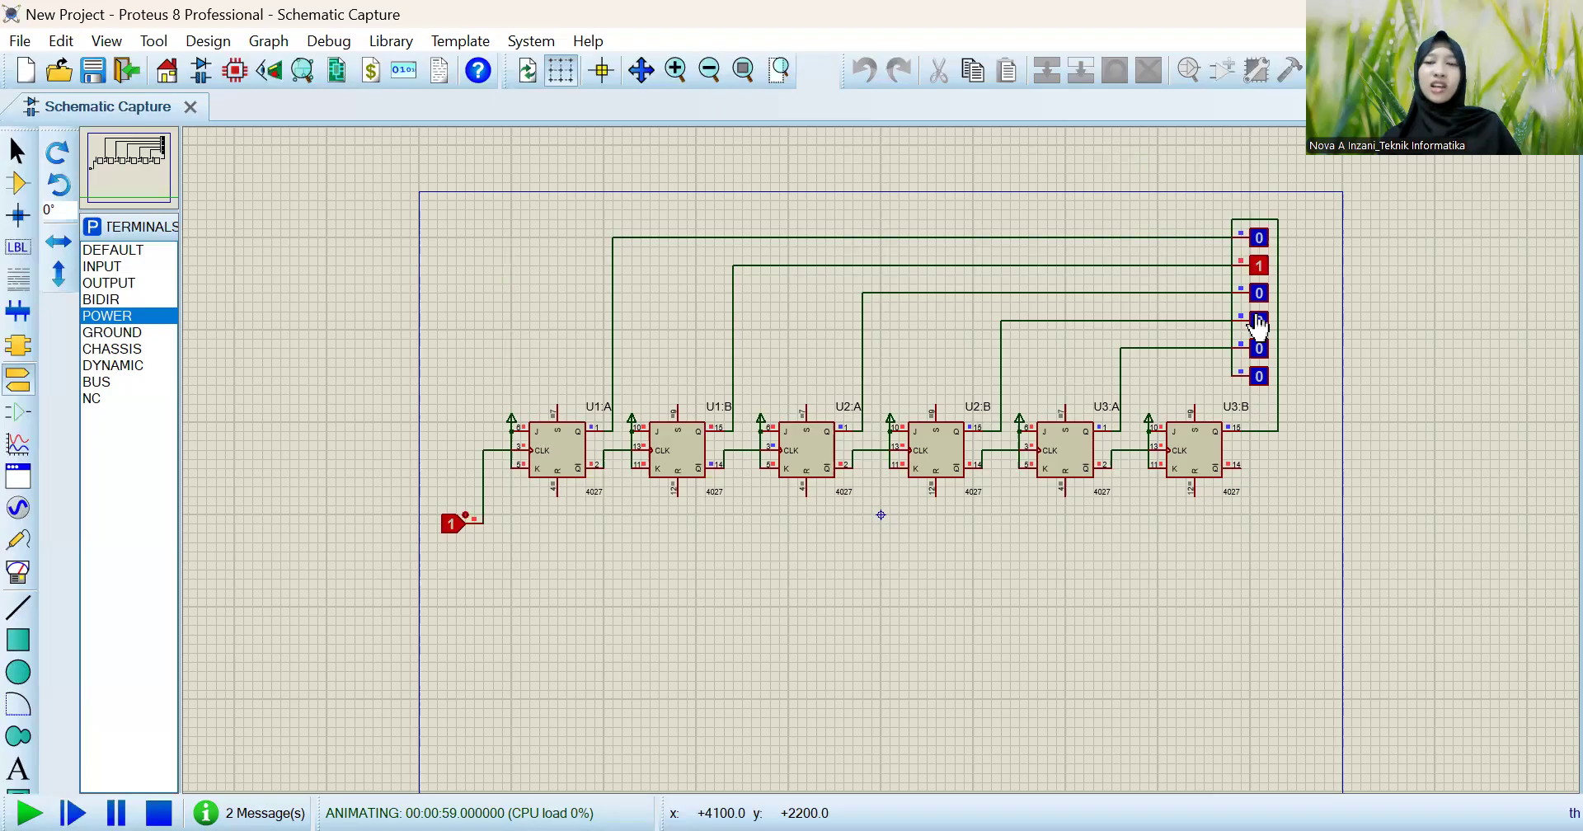
{"action": "left_click", "coordinate": [467, 513]}
{"action": "left_click", "coordinate": [467, 511]}
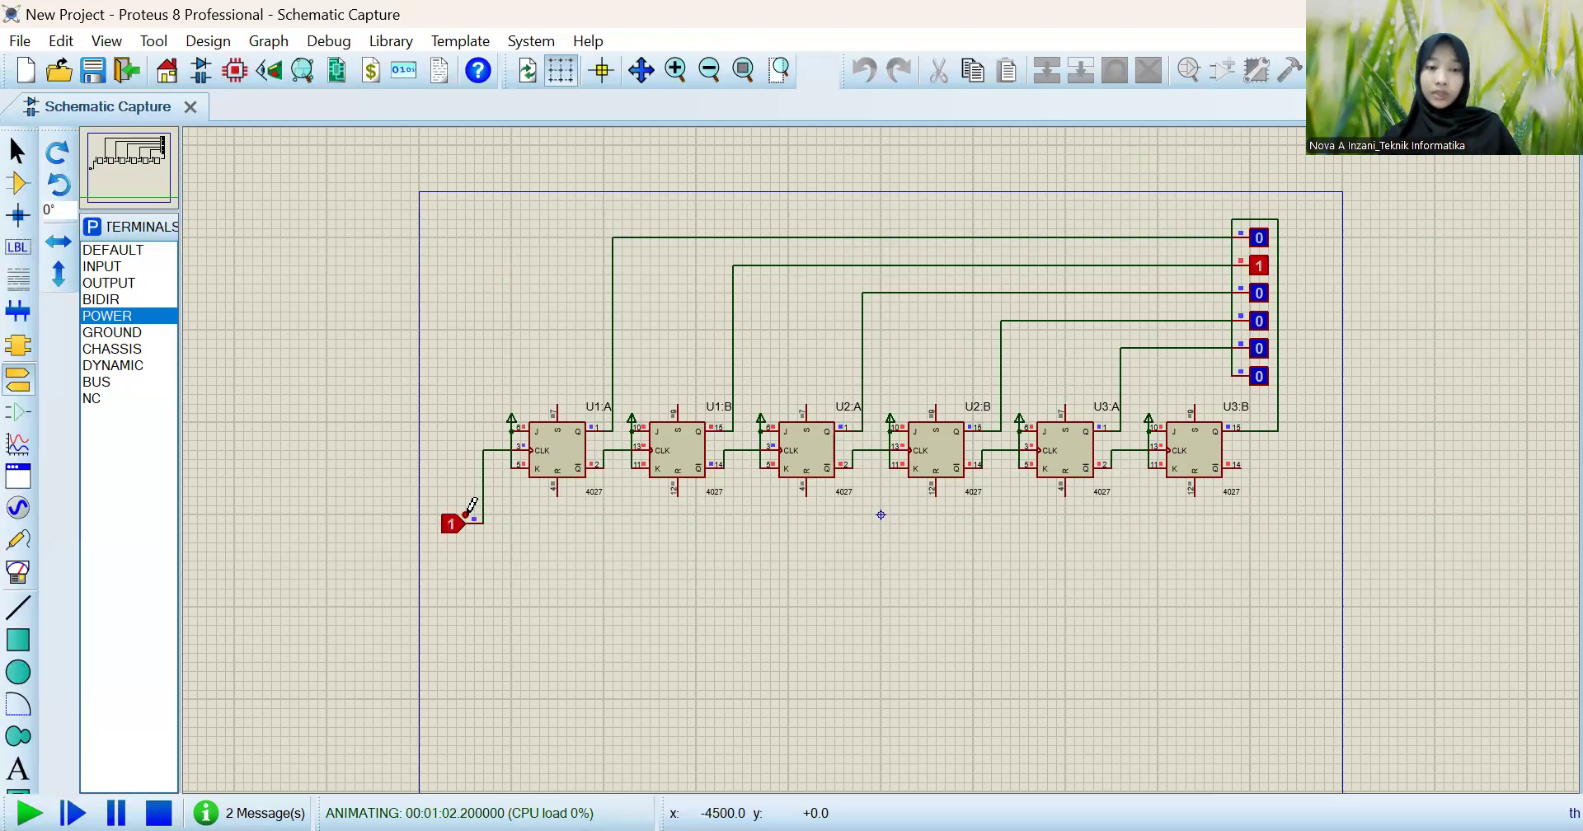